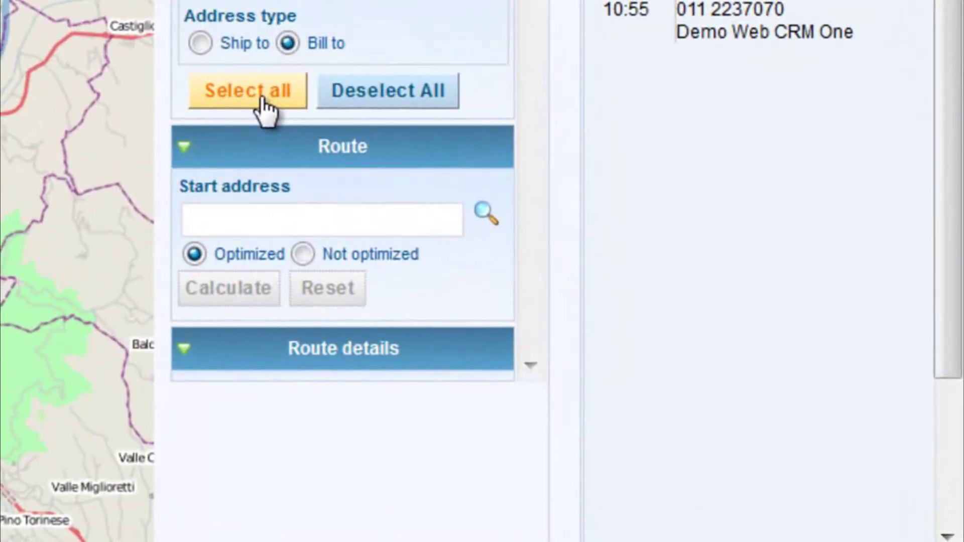
- Select all customers on the geolocation map and start an e-Mail message to them
left_click(401, 185)
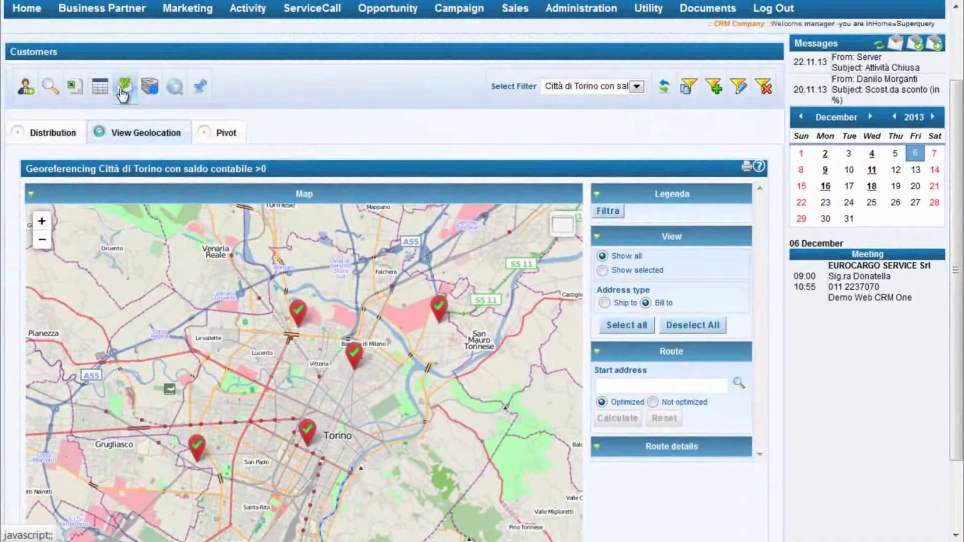
left_click(122, 90)
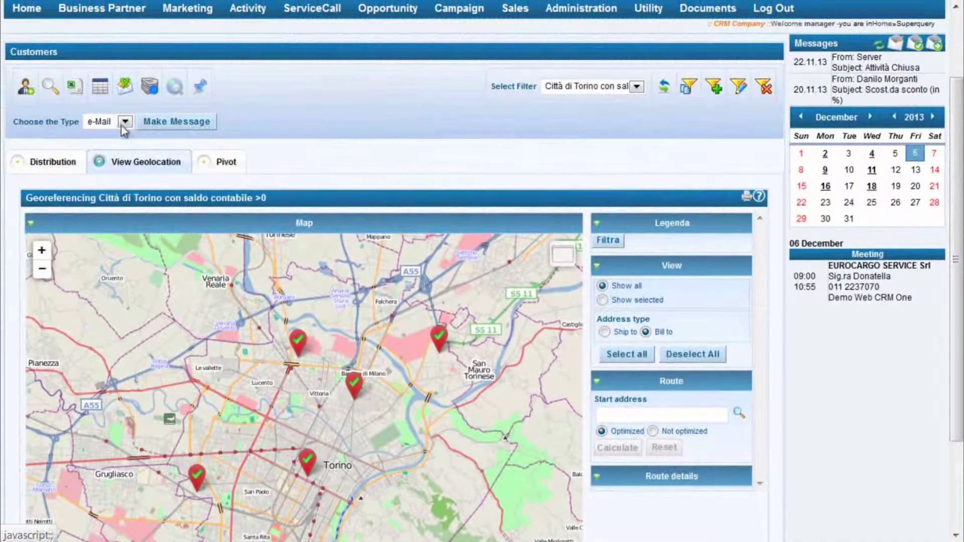
left_click(124, 122)
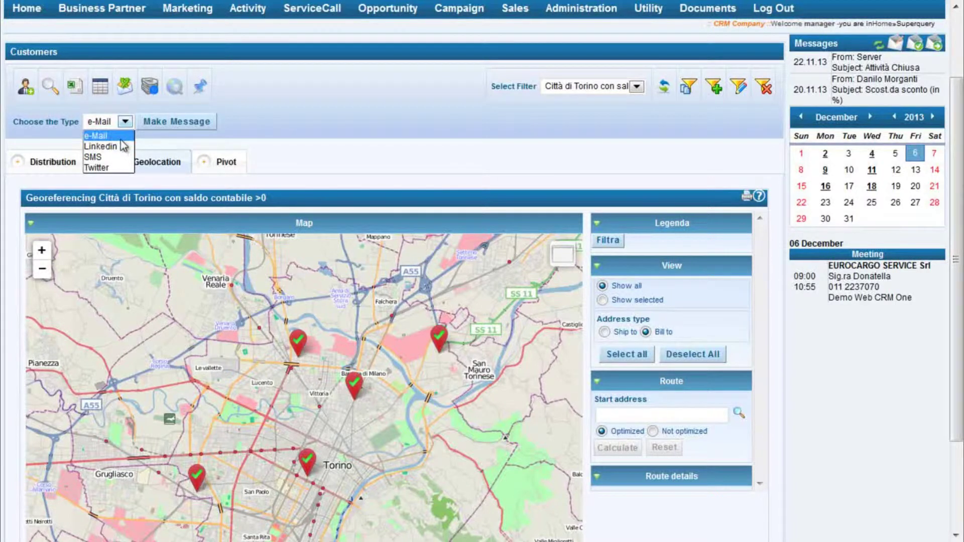
left_click(125, 124)
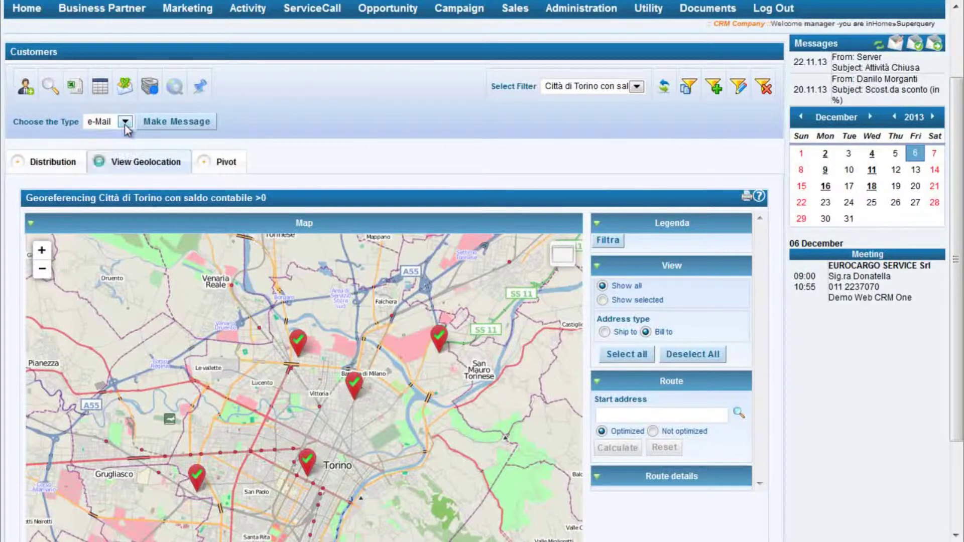
left_click(158, 126)
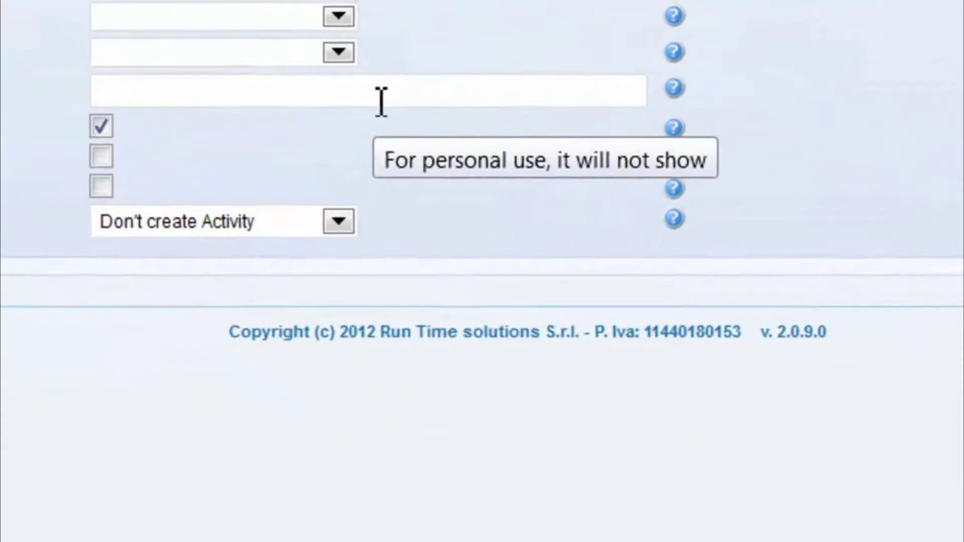
- Title the message "Demo for you today"
left_click(413, 317)
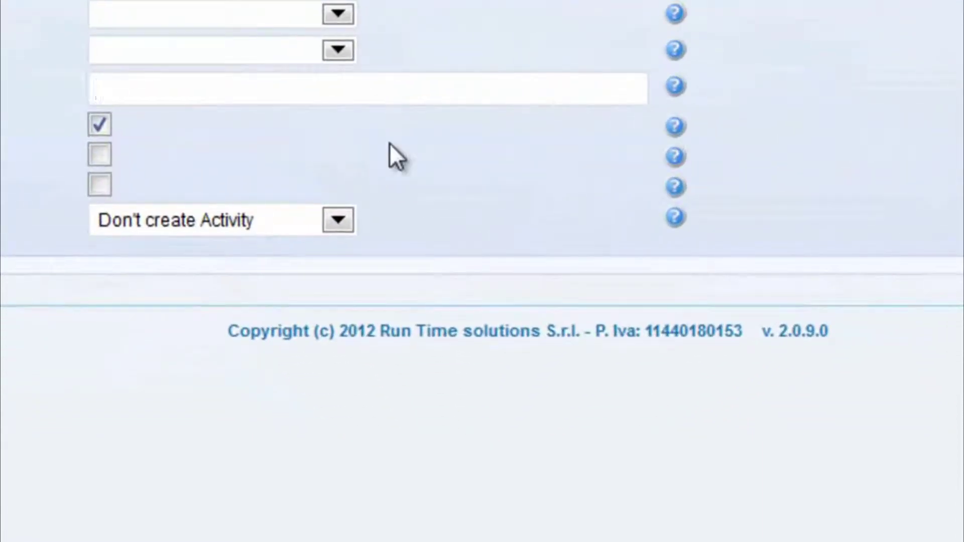
type("Demo for you")
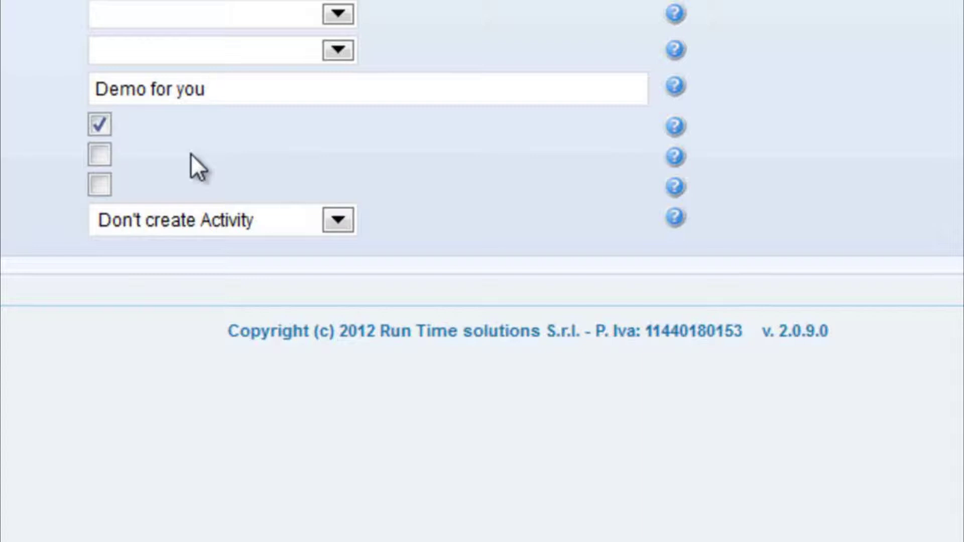
type("today")
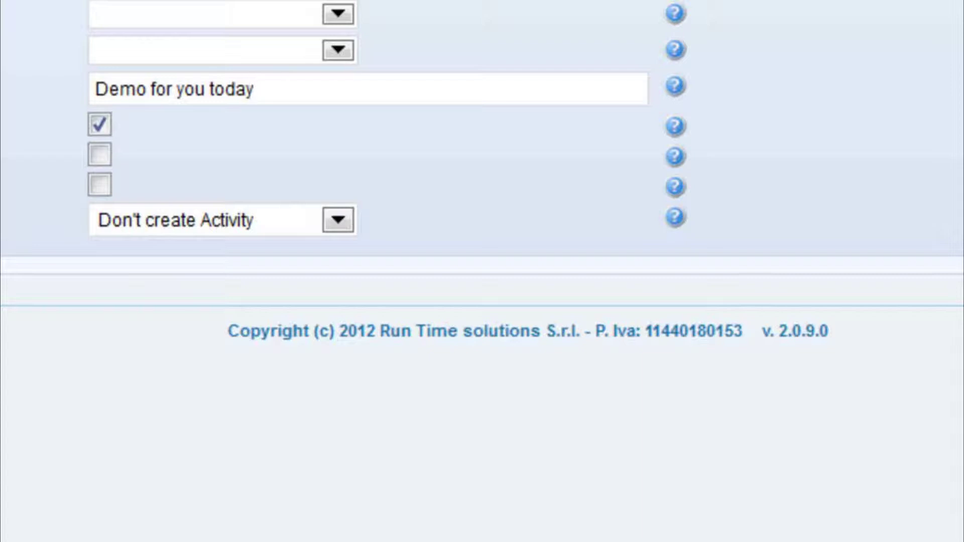
- Enable the tracking action, keep the activity creation mode at "Don't create Activity", and proceed to the Compose step
left_click(99, 189)
left_click(338, 221)
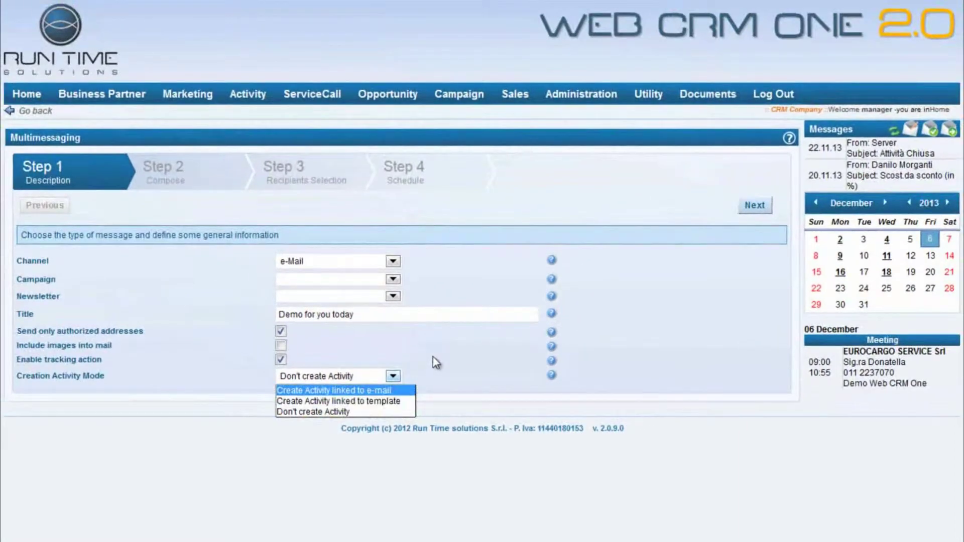
left_click(433, 357)
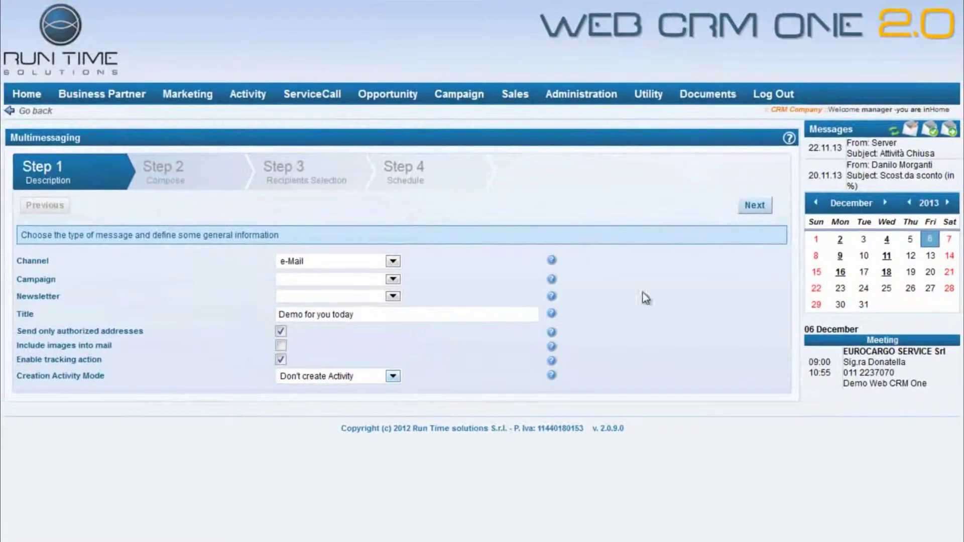
left_click(752, 206)
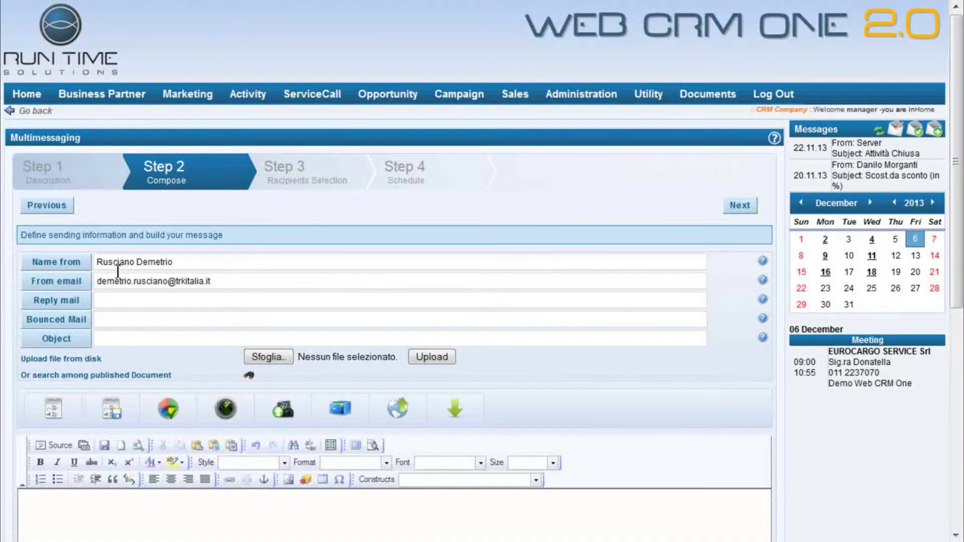
- Replace the sender name with "Marketing Run Time" and dismiss the list of sender e-mail addresses without choosing another
left_click_drag(172, 263, 89, 262)
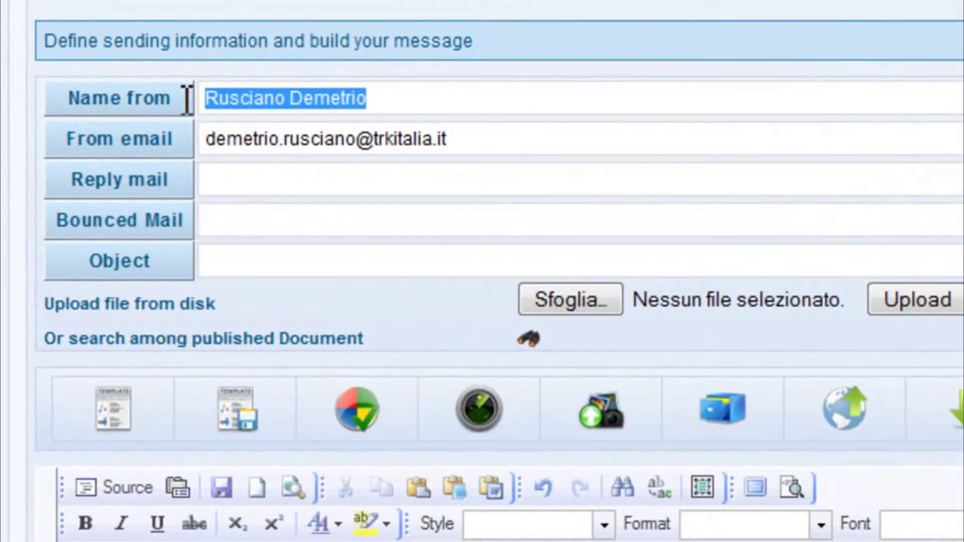
type("Mar")
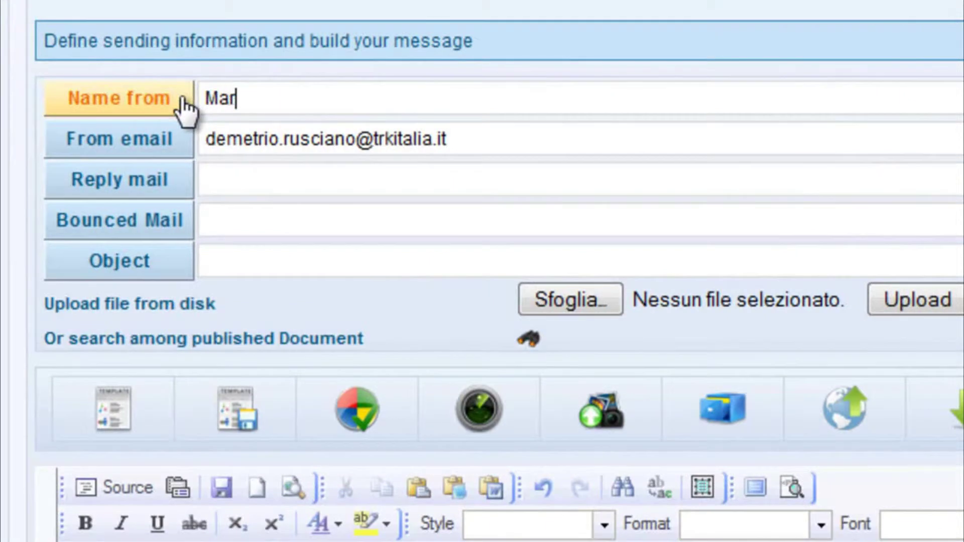
type("keting Run To")
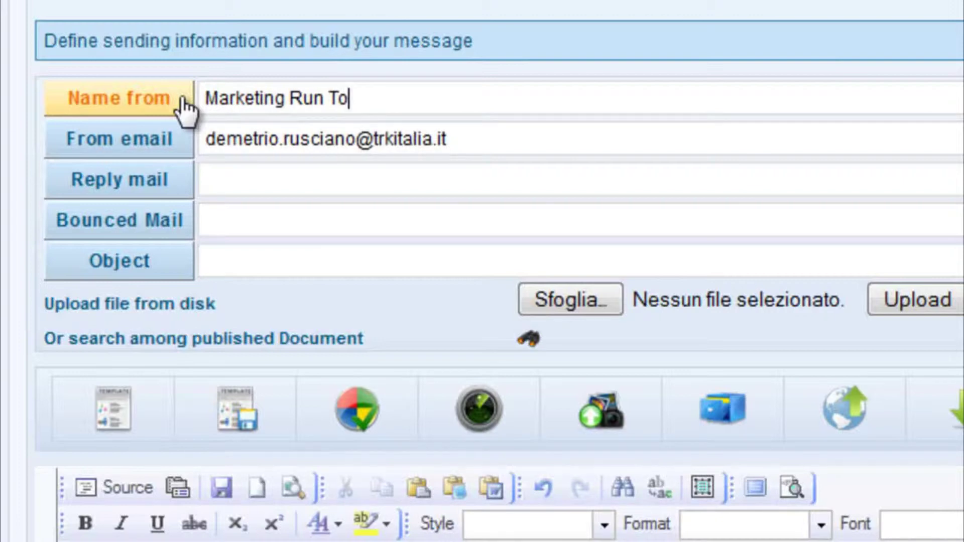
key("BackSpace")
type("ime")
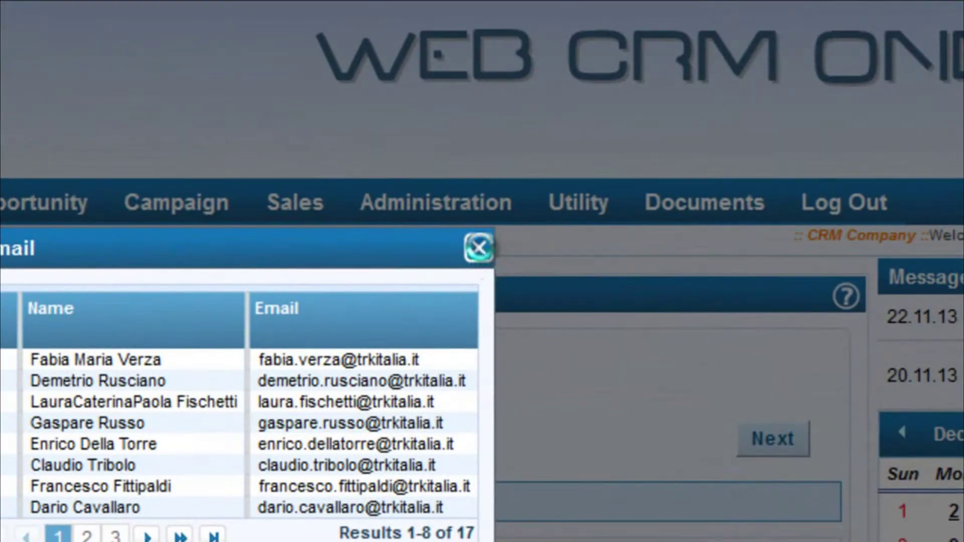
left_click(522, 223)
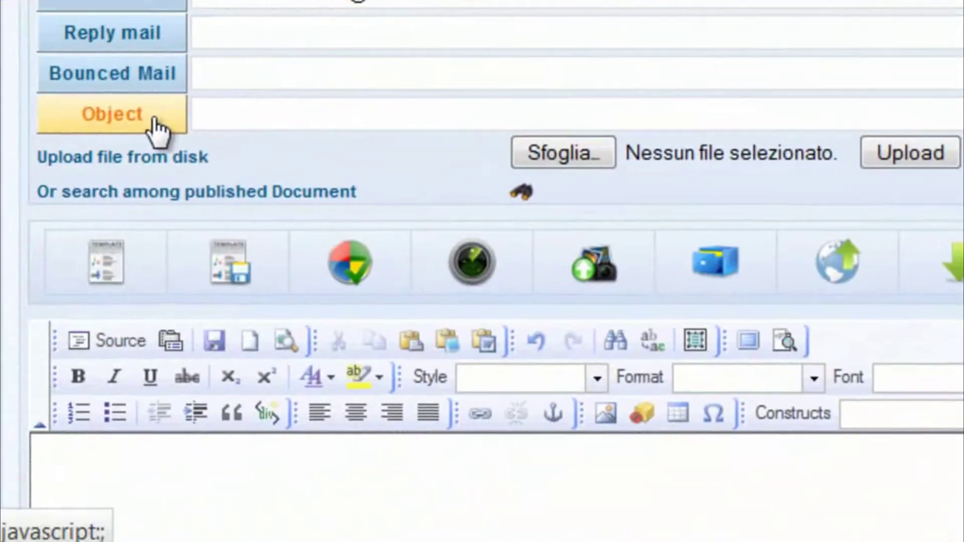
- Set the message object to "Demo for {CardName.Customers.BPName} today", inserting the Customers - BP Name placeholder
left_click(161, 116)
left_click(244, 104)
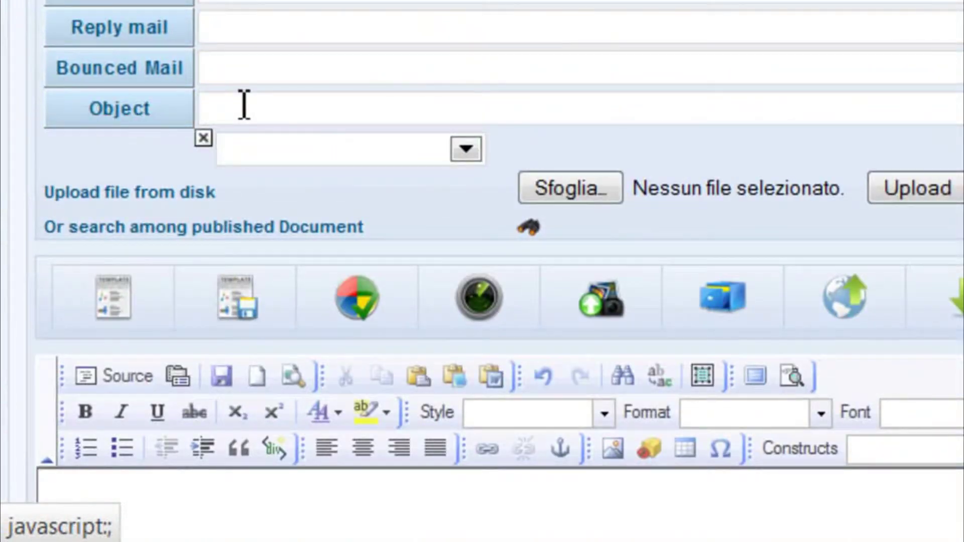
type("Demo for")
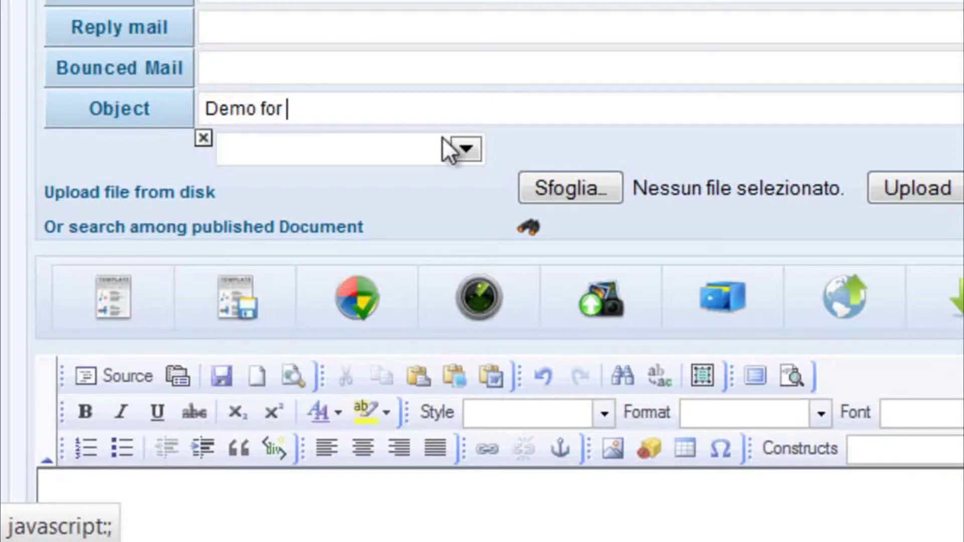
left_click(465, 149)
left_click(405, 244)
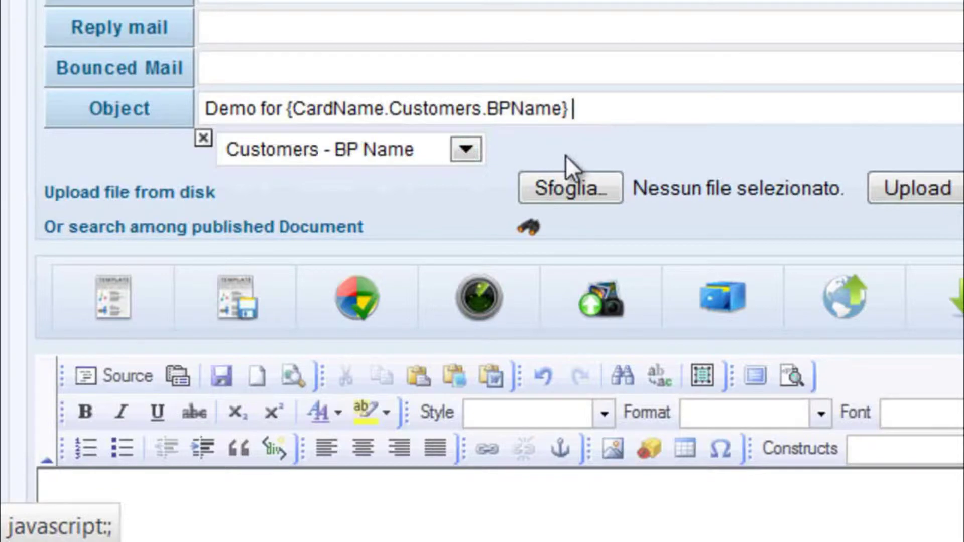
type("today")
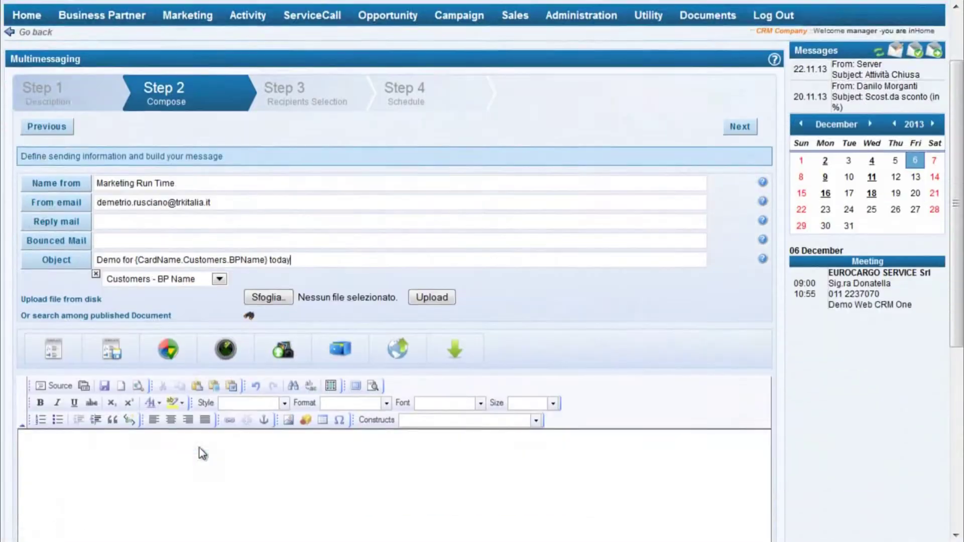
- Load the "Invite Run Time Solutions" model from the Newsletters category into the message body
scroll(202, 454, "down", 3)
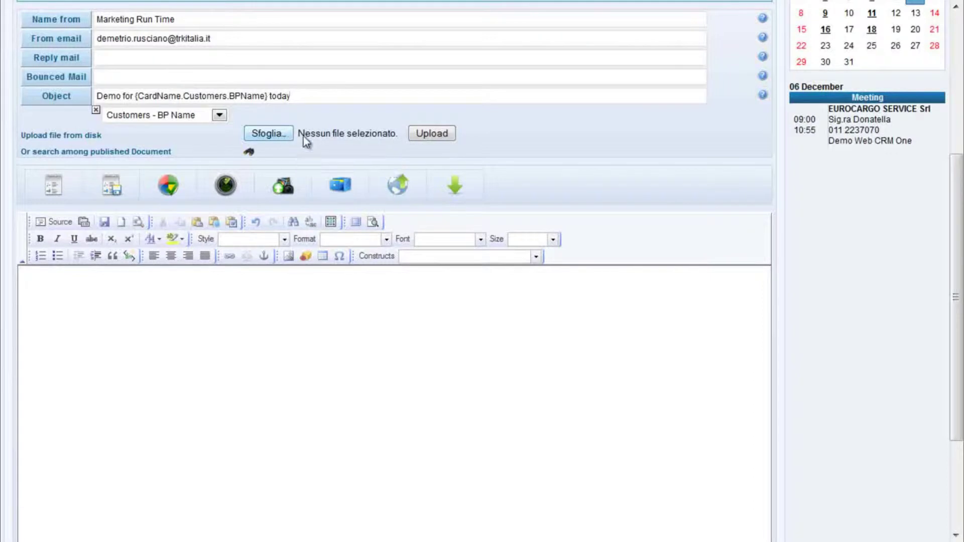
left_click(58, 289)
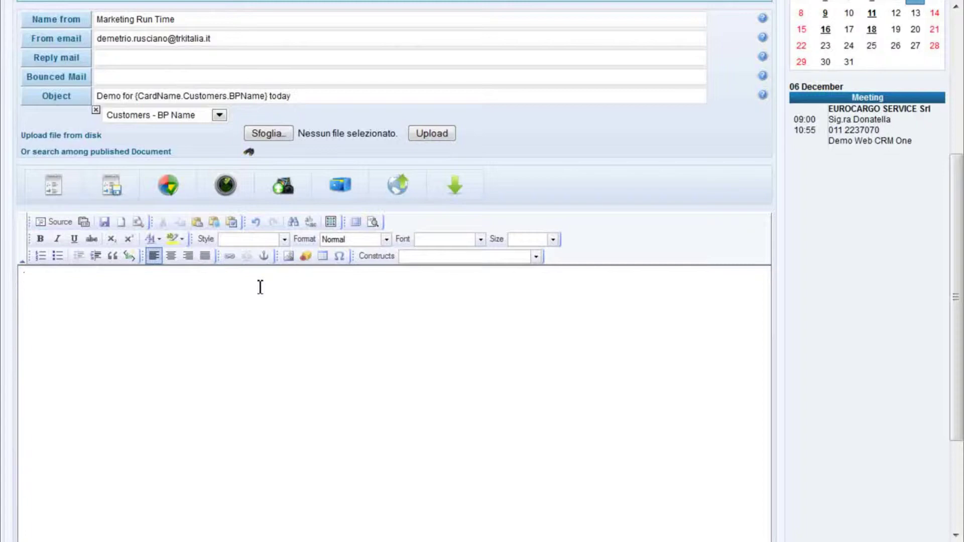
left_click(61, 185)
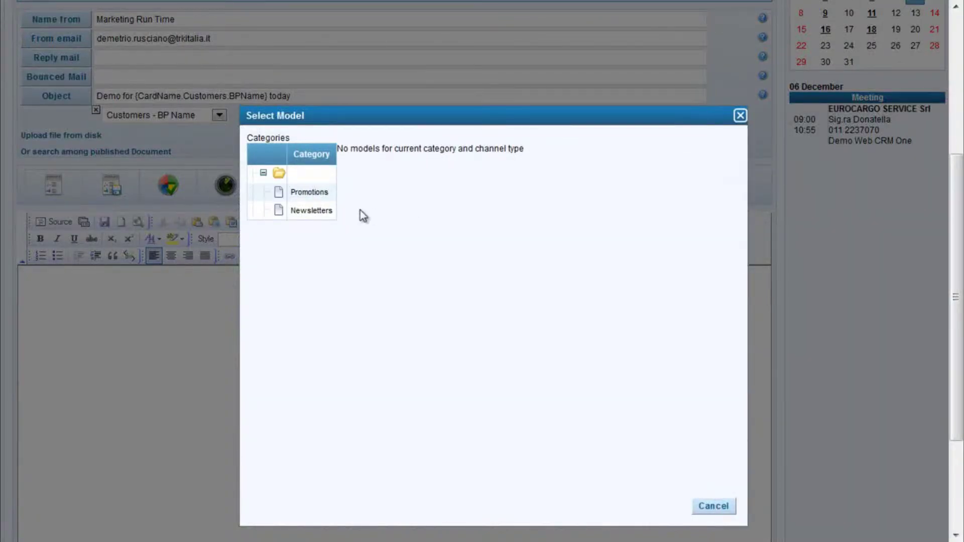
left_click(314, 192)
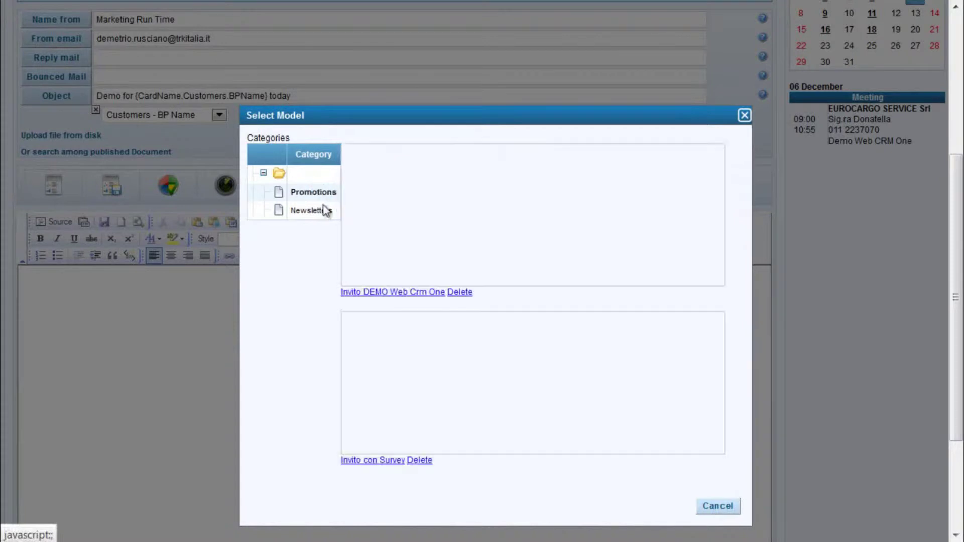
left_click(322, 212)
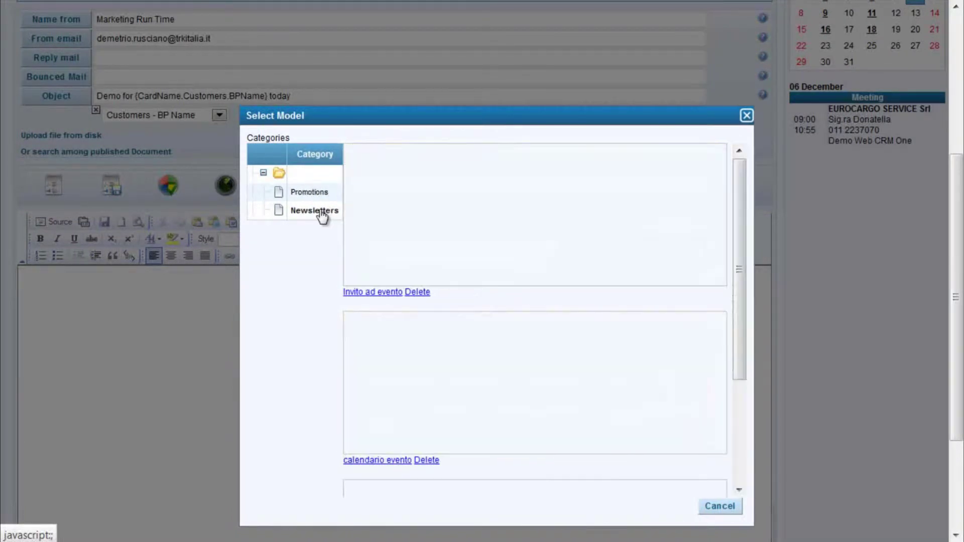
left_click_drag(740, 276, 740, 383)
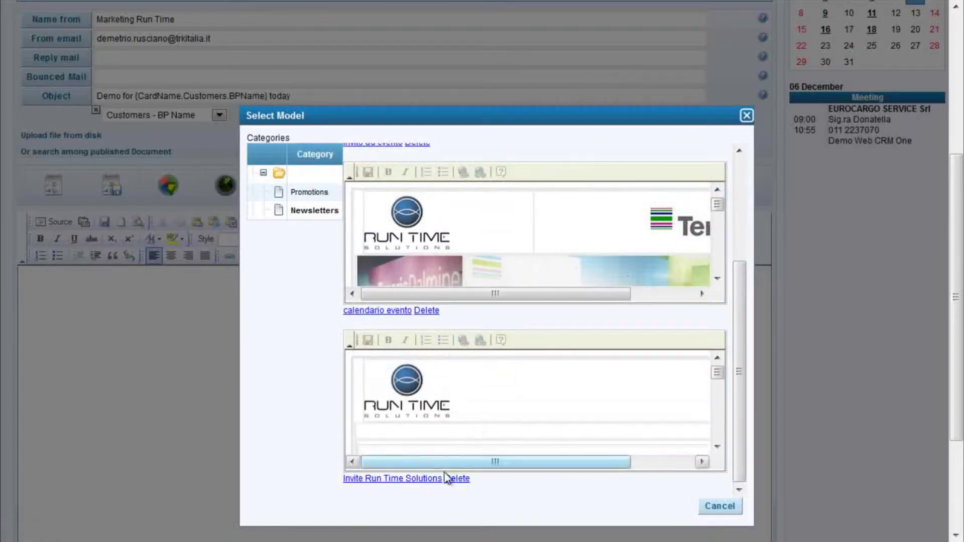
left_click(379, 480)
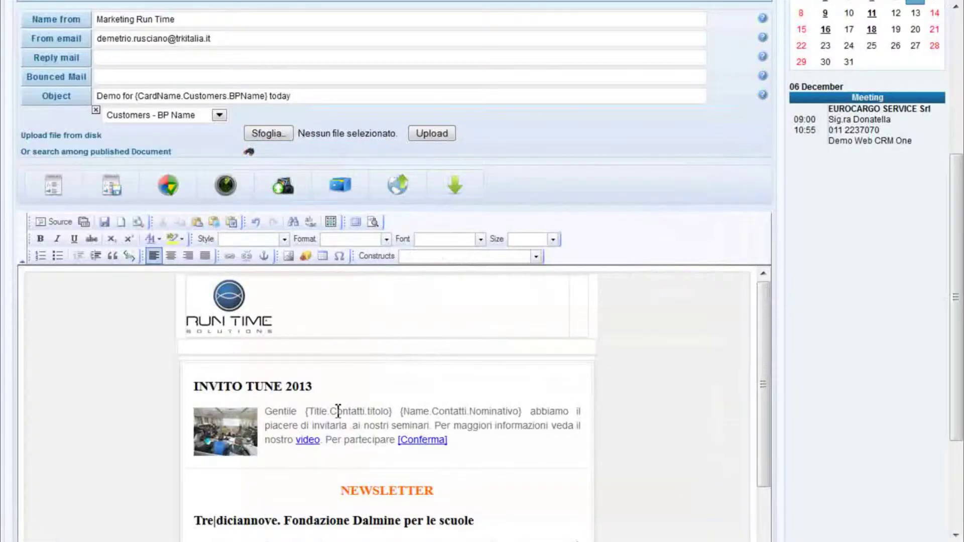
- Replace the invitation's greeting and contact placeholders with "Spett.le" followed by the {CardName.Customers.BPName} construct
left_click_drag(266, 412, 528, 415)
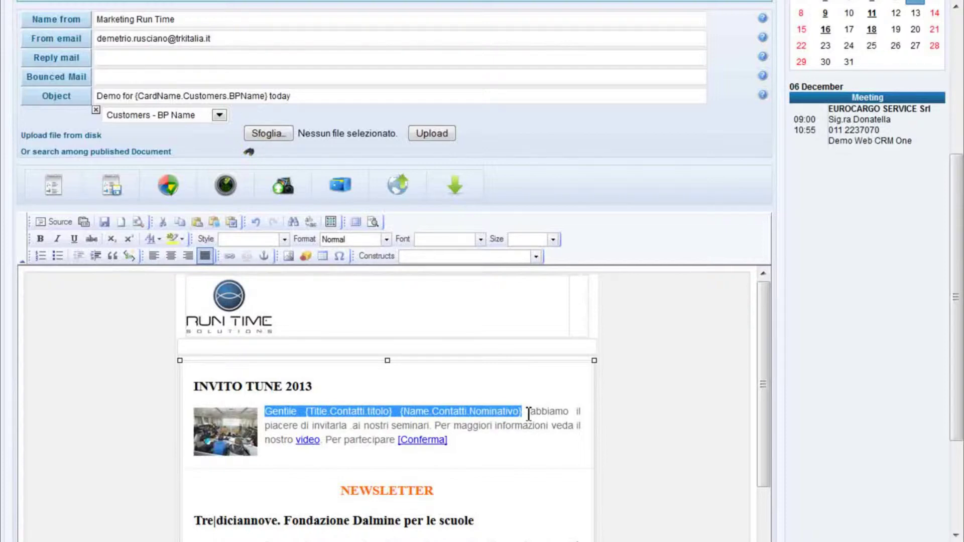
type("Spett.l")
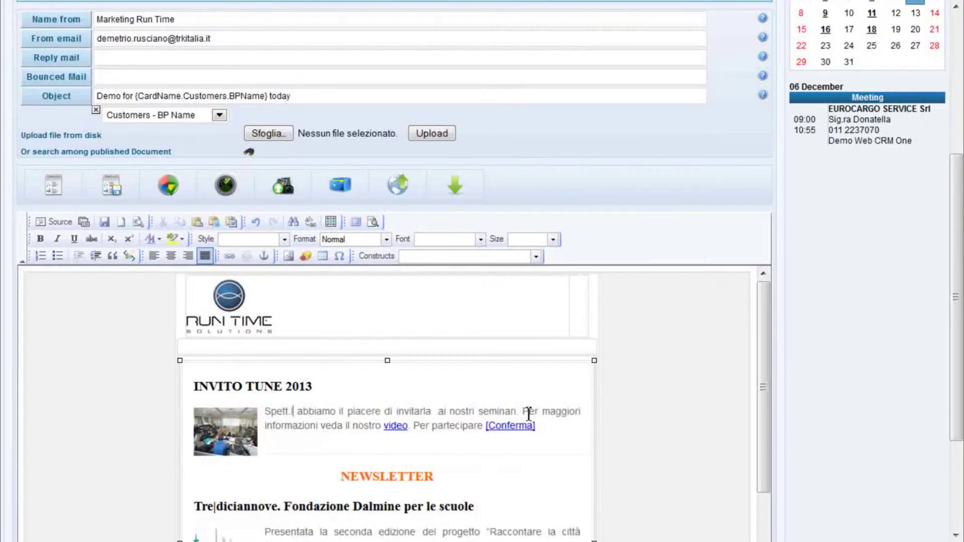
type("e")
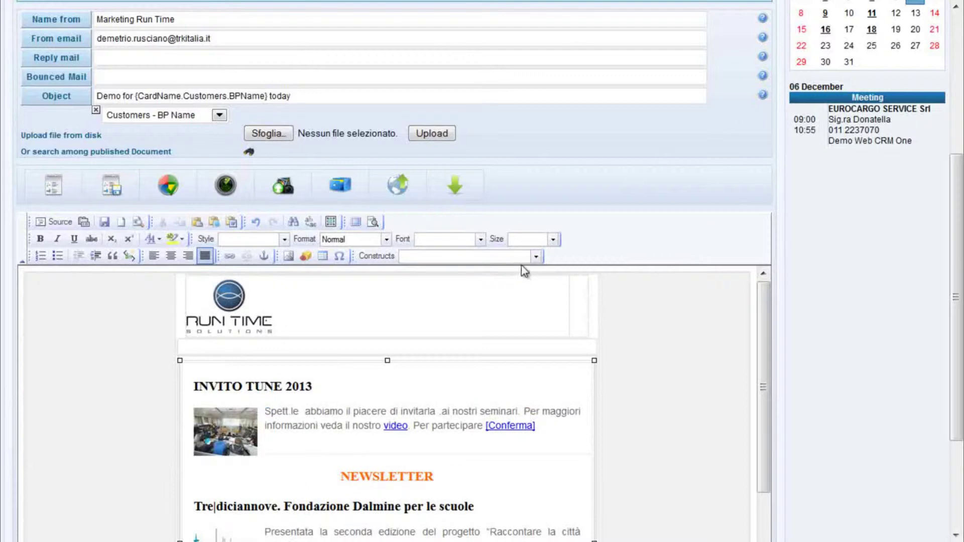
left_click(536, 257)
left_click(512, 304)
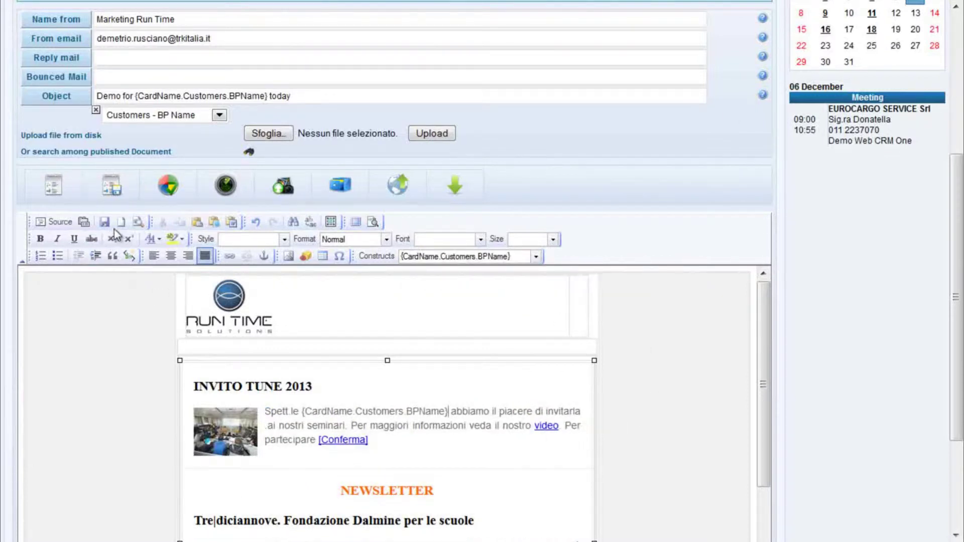
- Preview the composed message, check its greeting and links, and close the preview
left_click(137, 222)
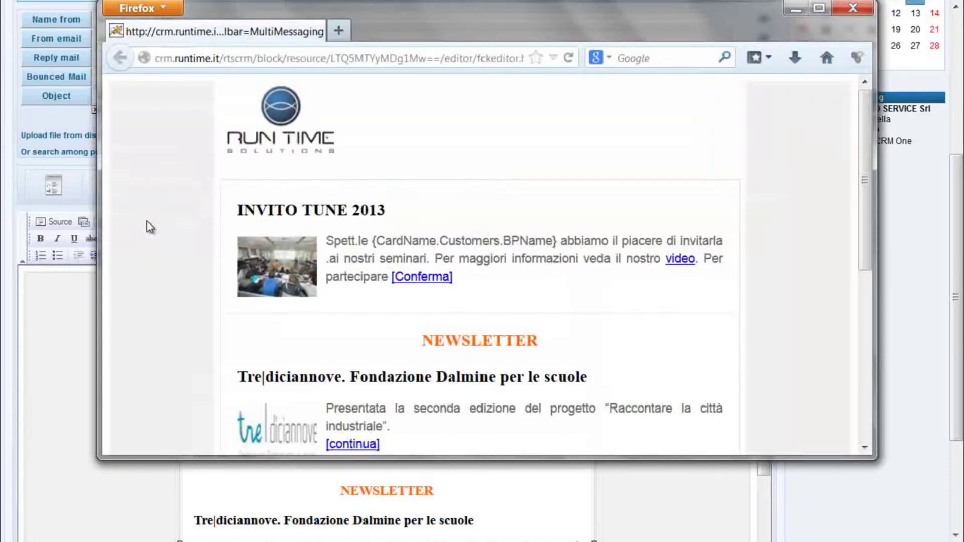
scroll(168, 233, "down", 3)
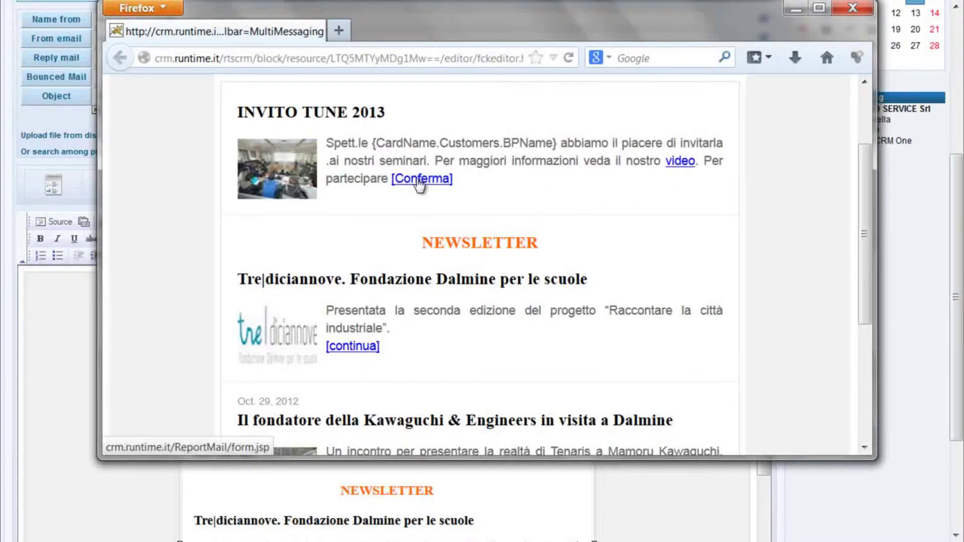
left_click(859, 11)
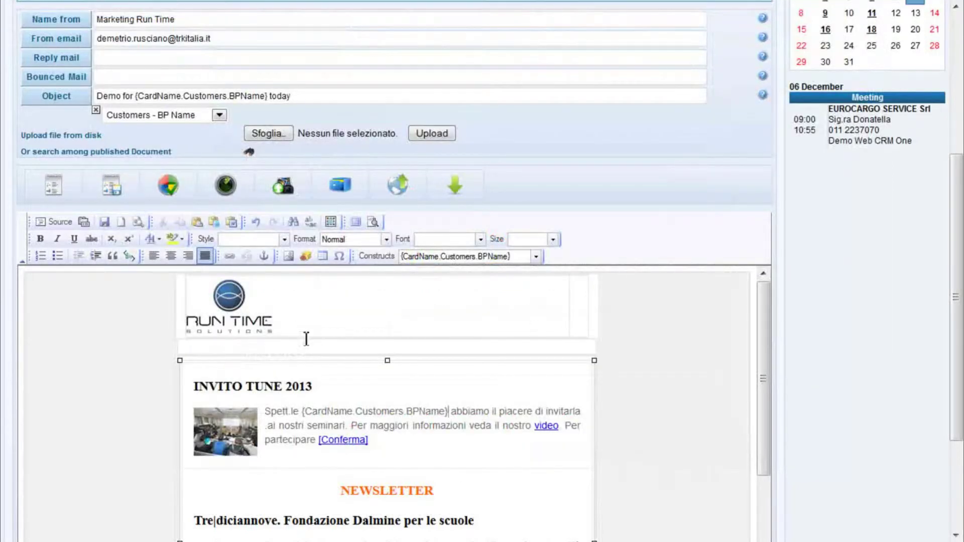
scroll(655, 208, "up", 5)
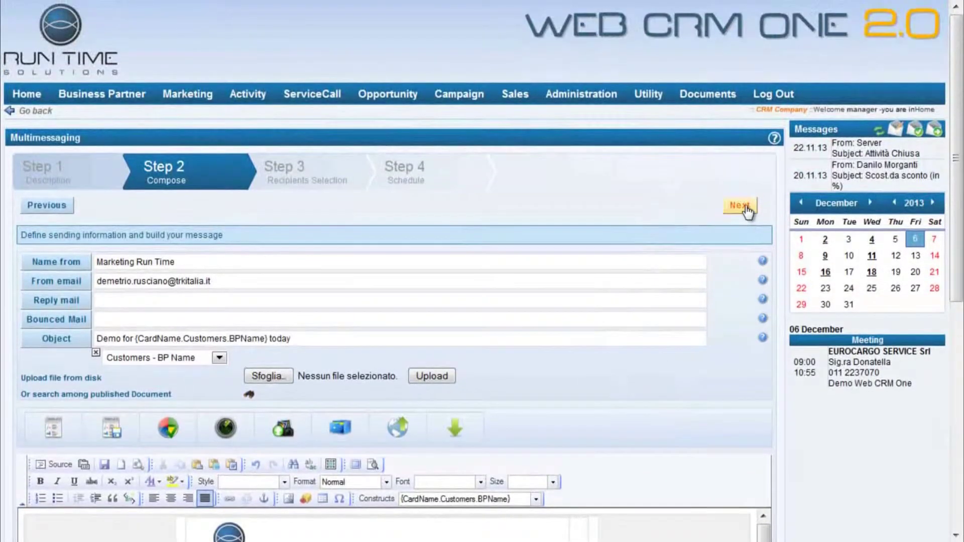
- Advance the message to recipients selection and look through the available business partner filters
left_click(744, 206)
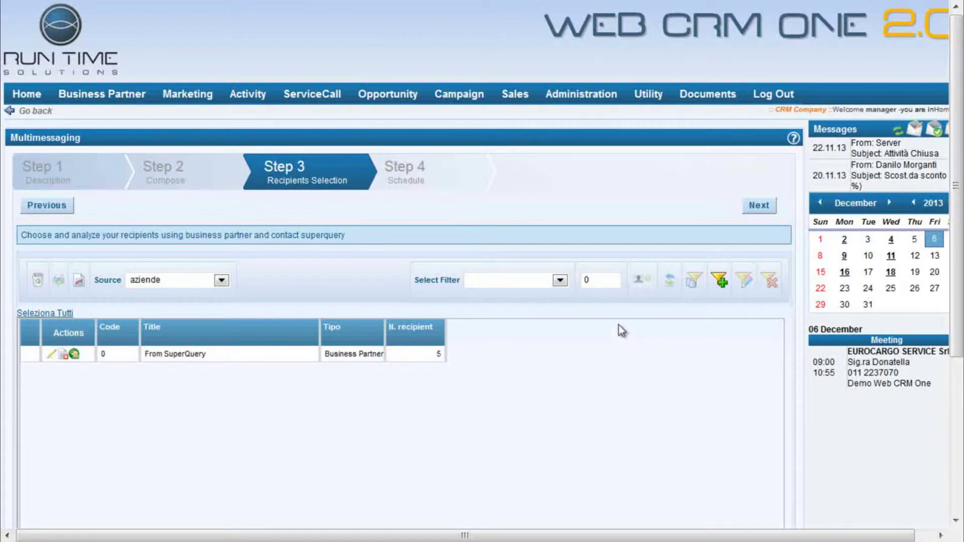
left_click(565, 283)
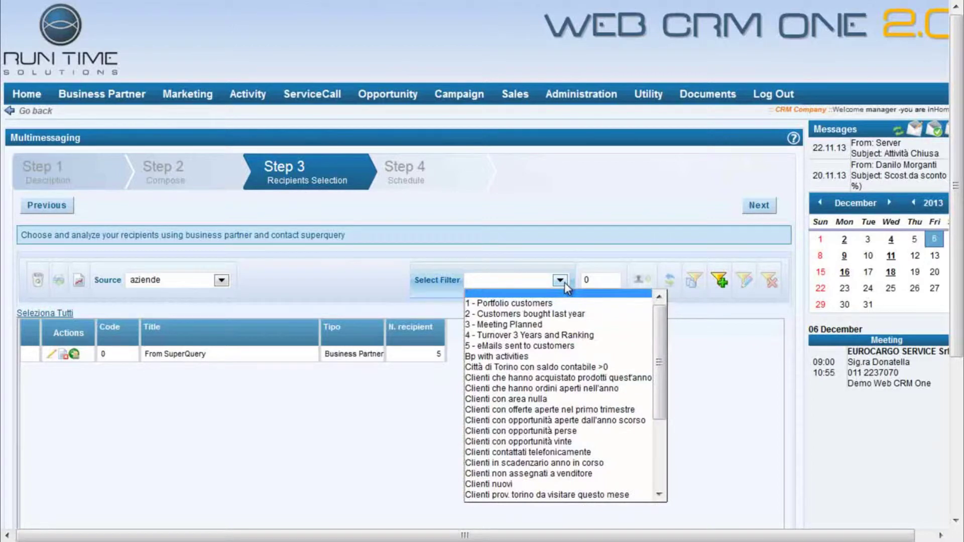
left_click(560, 281)
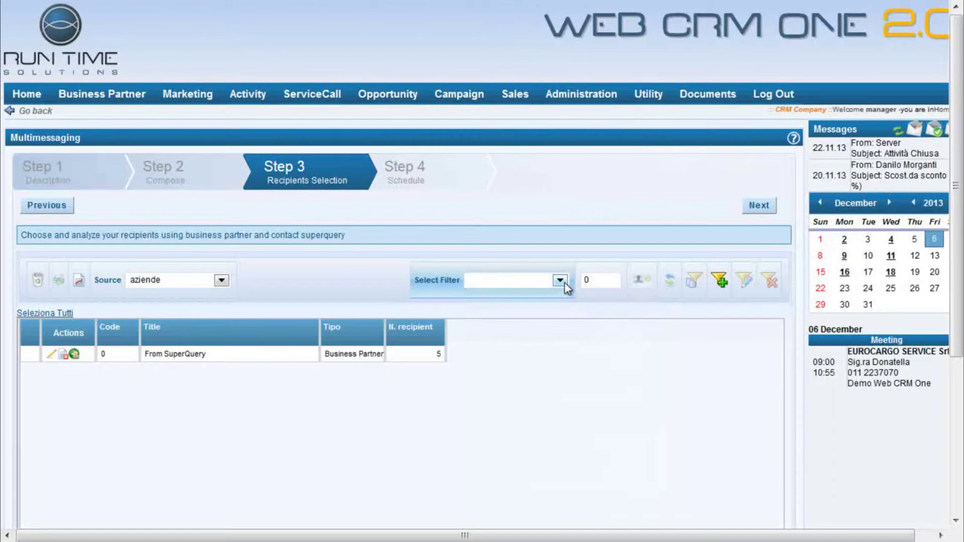
- Open the recipient list of the From SuperQuery entry and examine which columns its search form offers
left_click(51, 355)
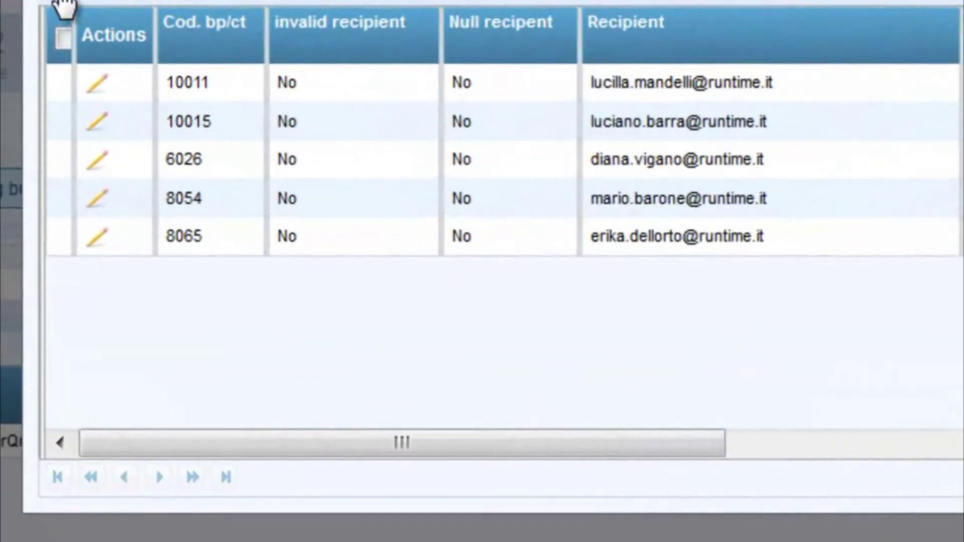
left_click(121, 52)
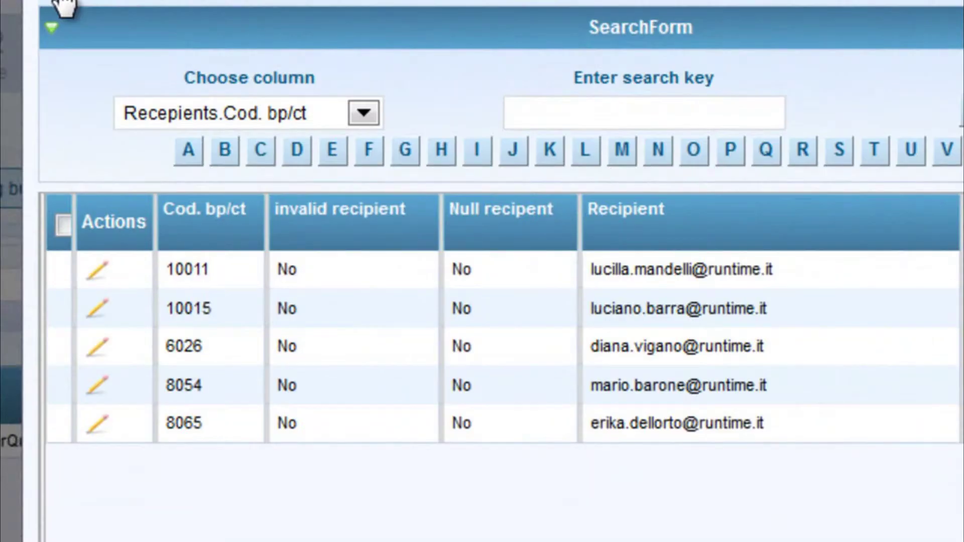
left_click(362, 112)
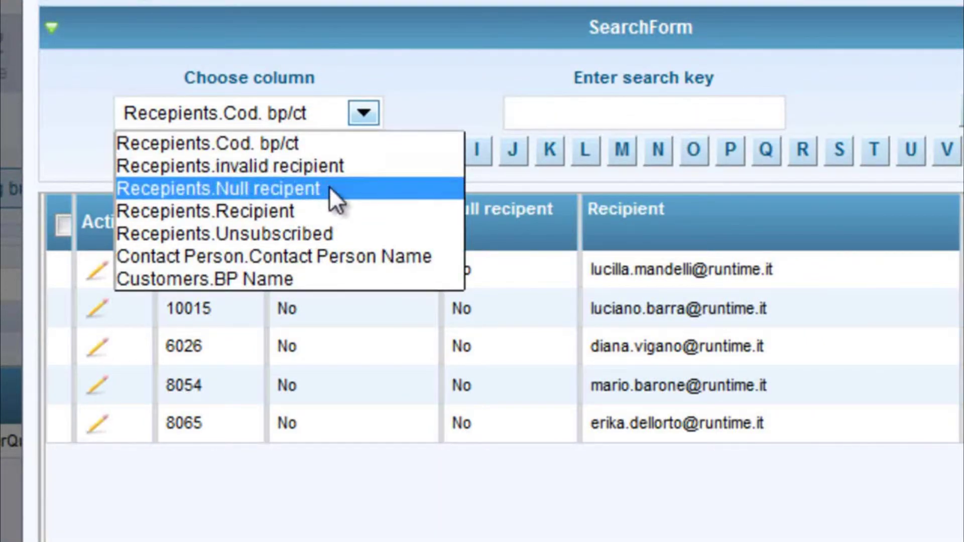
left_click(826, 99)
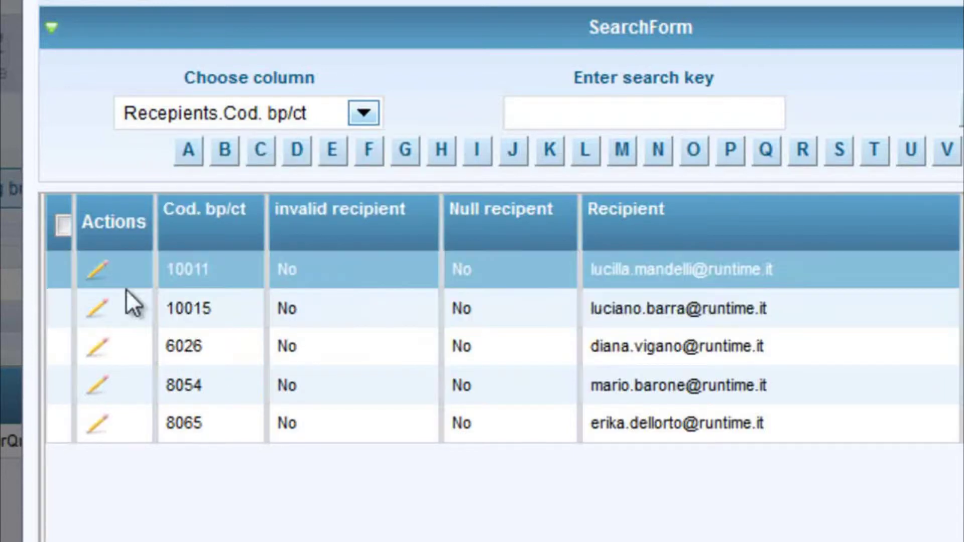
- Open the first recipient's business partner record, check its e-mail field, then go back and close the recipient list
left_click(100, 275)
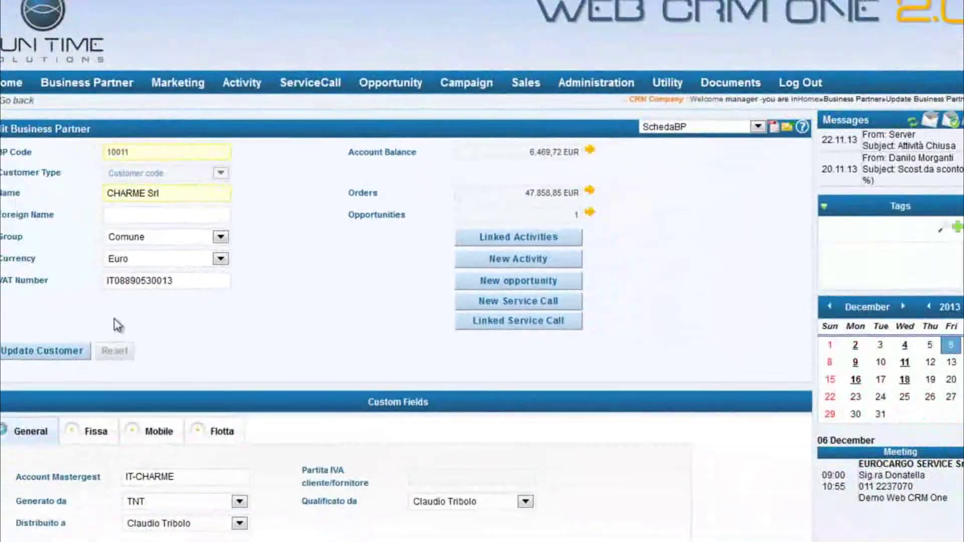
scroll(127, 316, "down", 6)
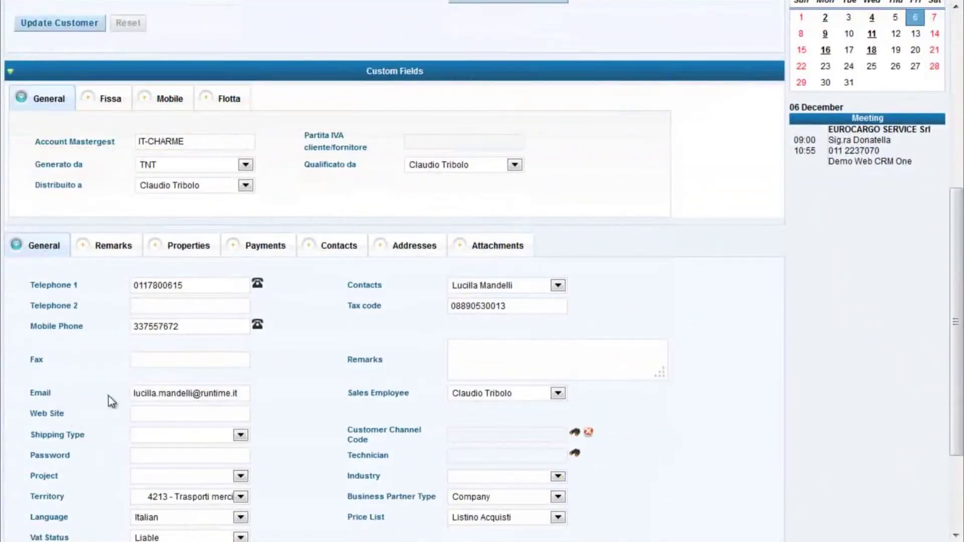
left_click_drag(133, 394, 249, 394)
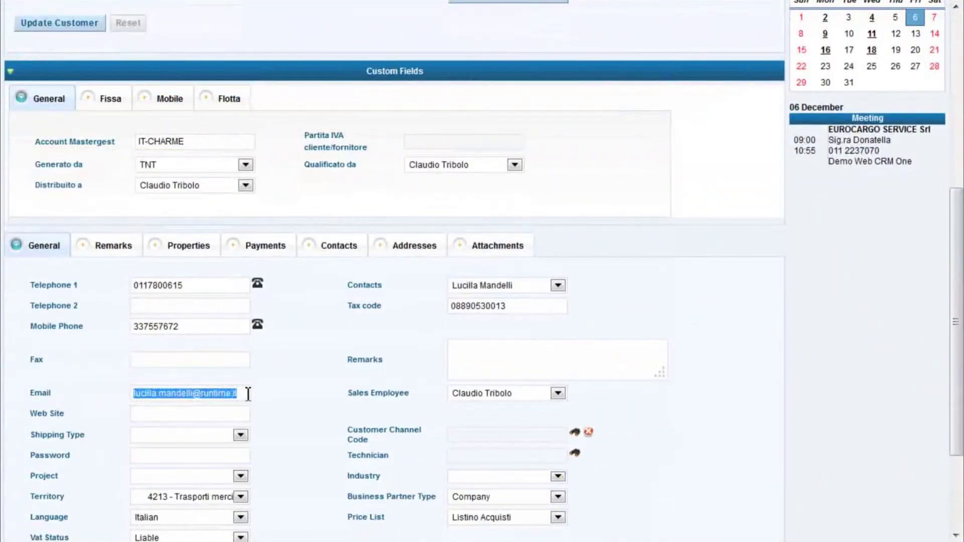
left_click(250, 394)
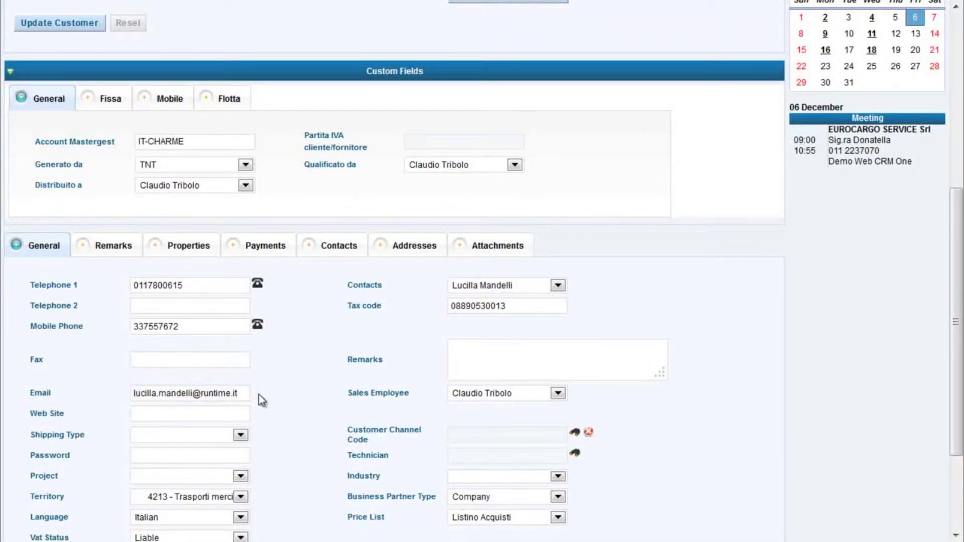
scroll(258, 395, "up", 6)
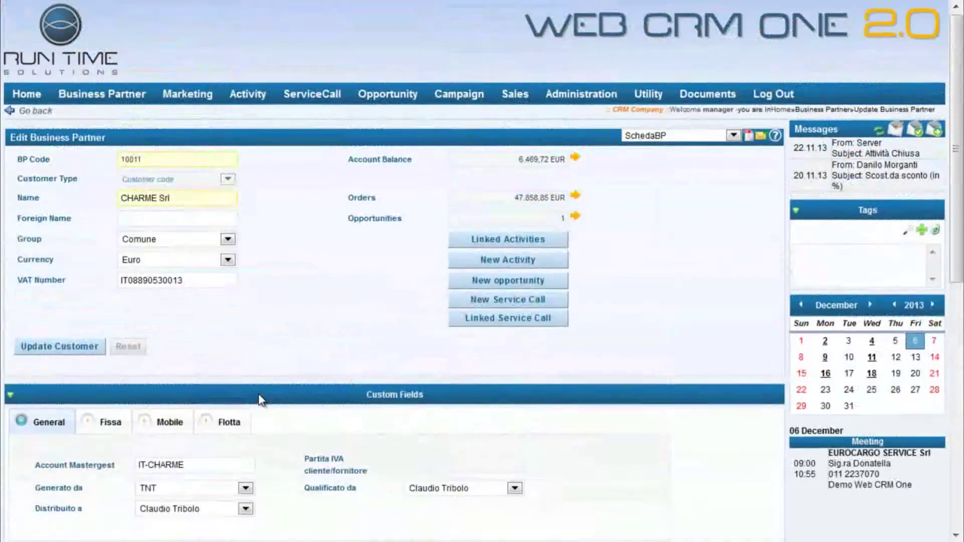
left_click(10, 115)
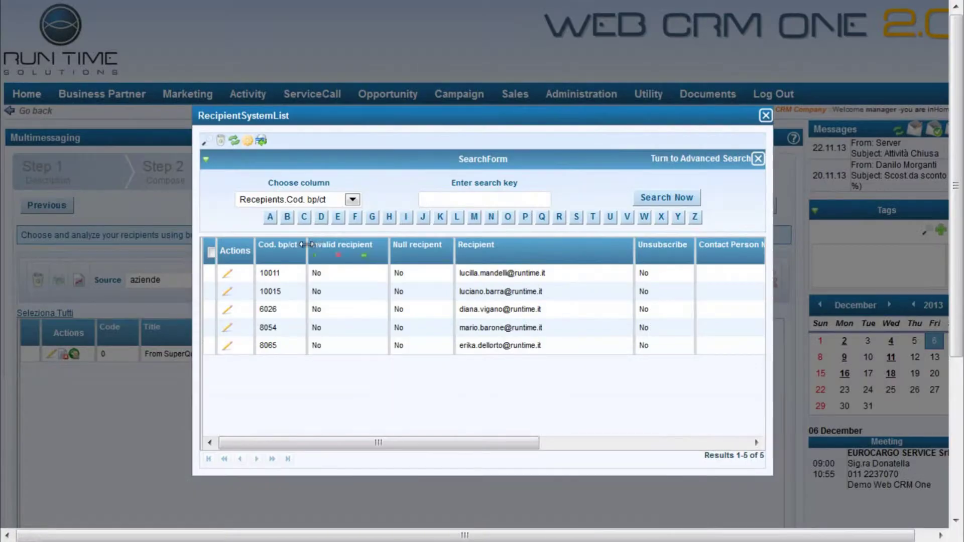
left_click(765, 118)
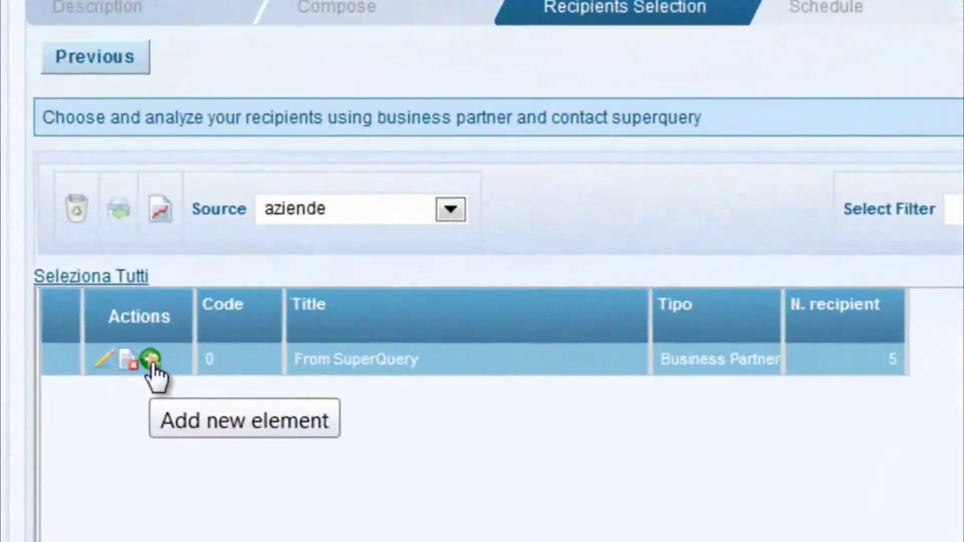
- Choose the "3 - Meeting Planned" filter for the recipients selection
left_click(74, 355)
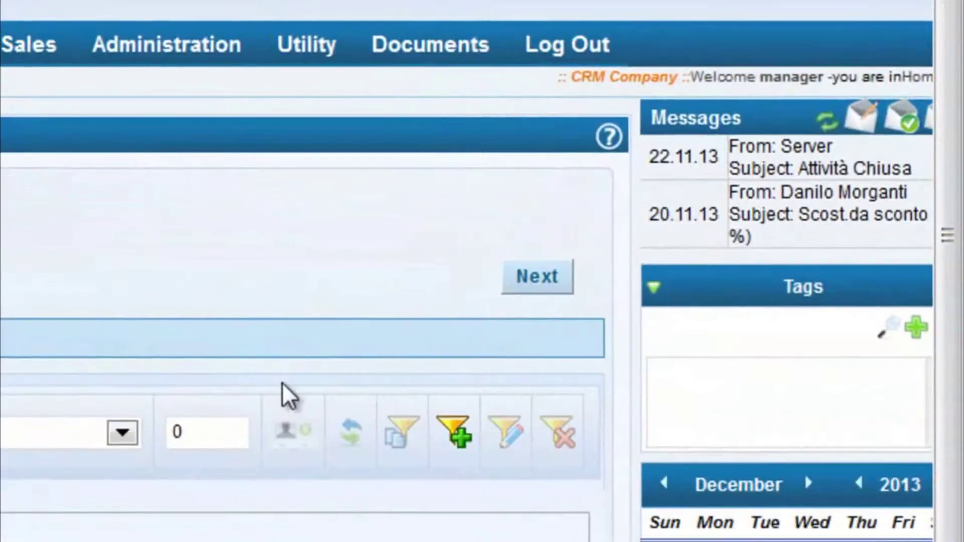
left_click(132, 429)
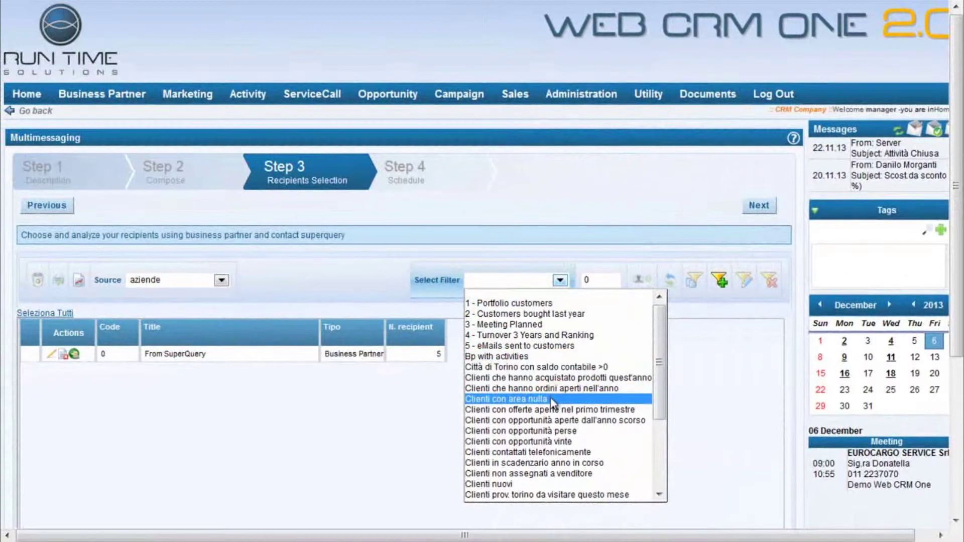
left_click(553, 324)
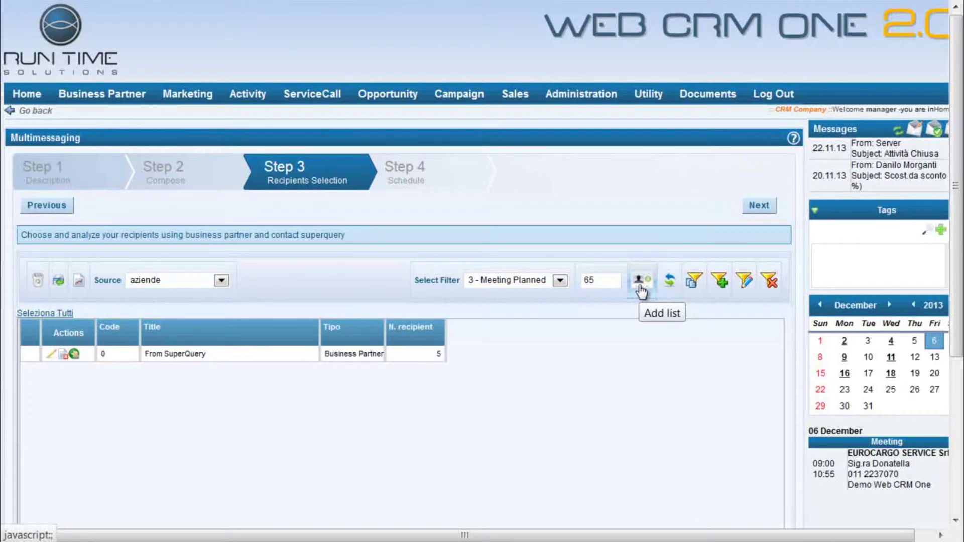
- Advance to the Schedule stage, check the date calendar, and schedule the message's delivery for 06.12.2013 at 15:26
left_click(755, 210)
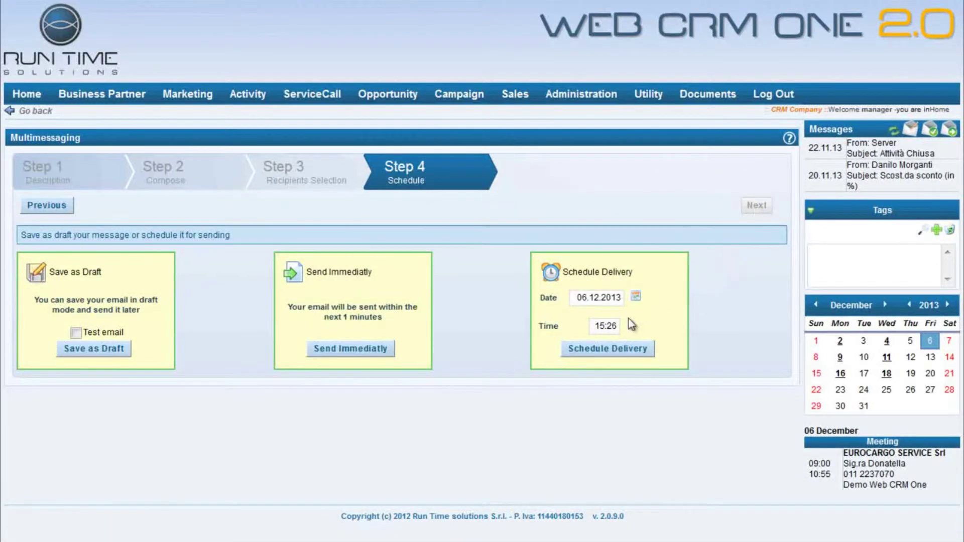
left_click(99, 348)
left_click(636, 300)
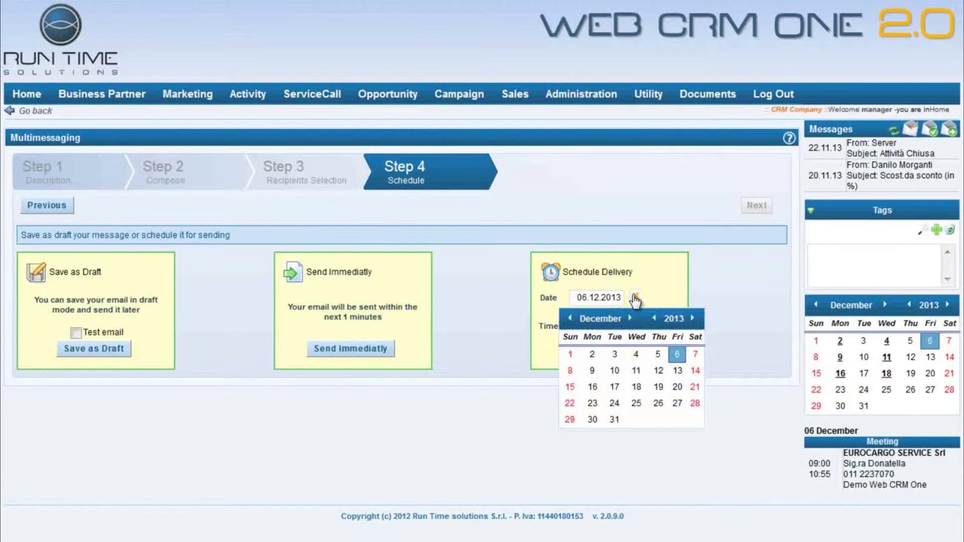
left_click(636, 300)
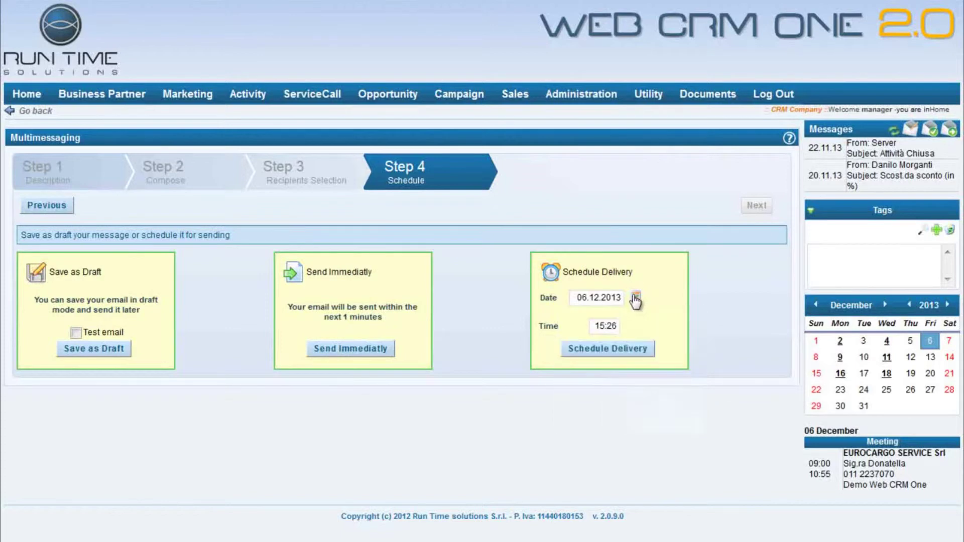
left_click(619, 353)
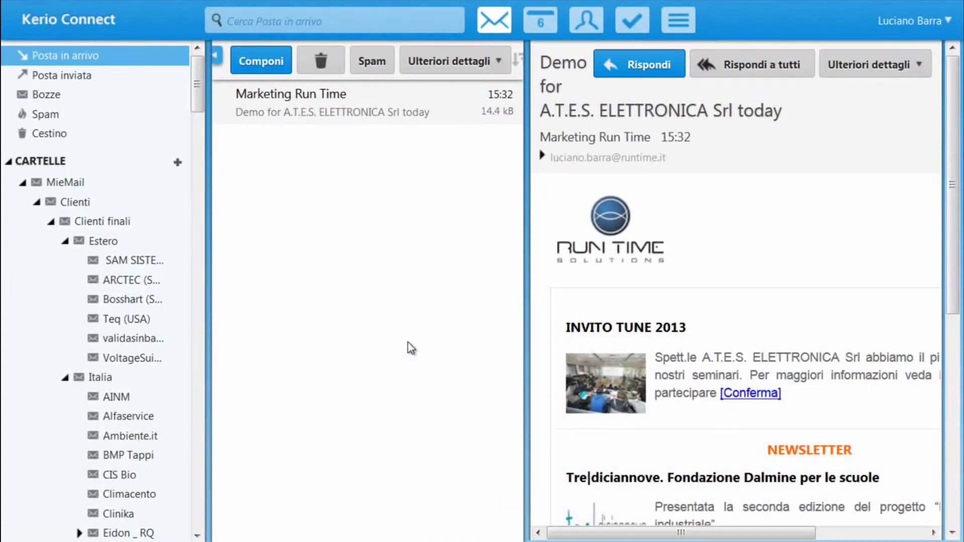
- In the Kerio Connect inbox, open the received Marketing Run Time message and review its invitation and newsletter content
double_click(365, 99)
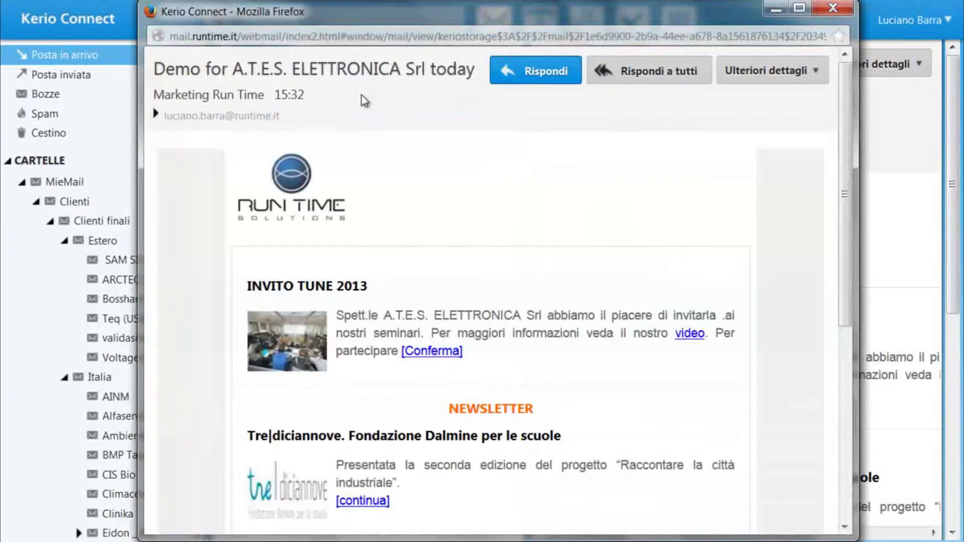
scroll(508, 176, "down", 5)
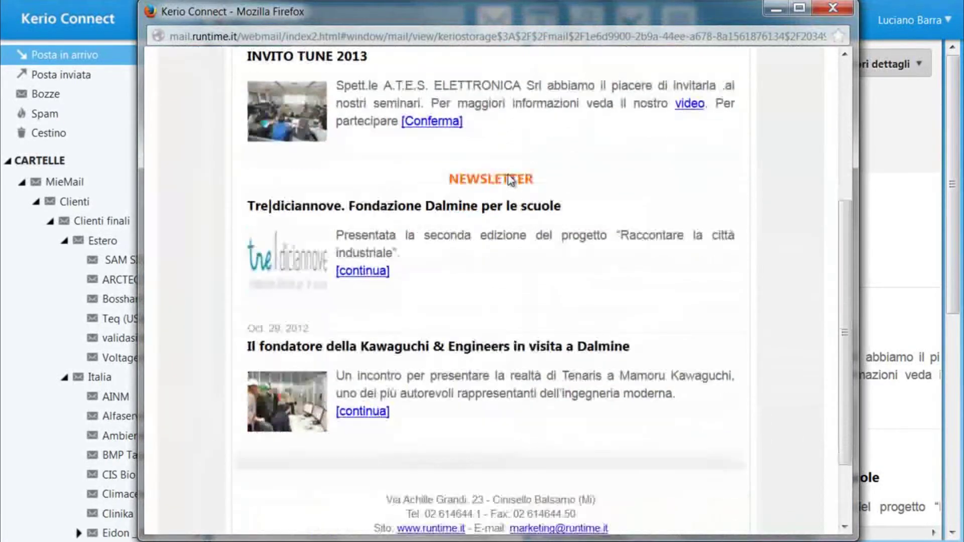
scroll(510, 179, "up", 4)
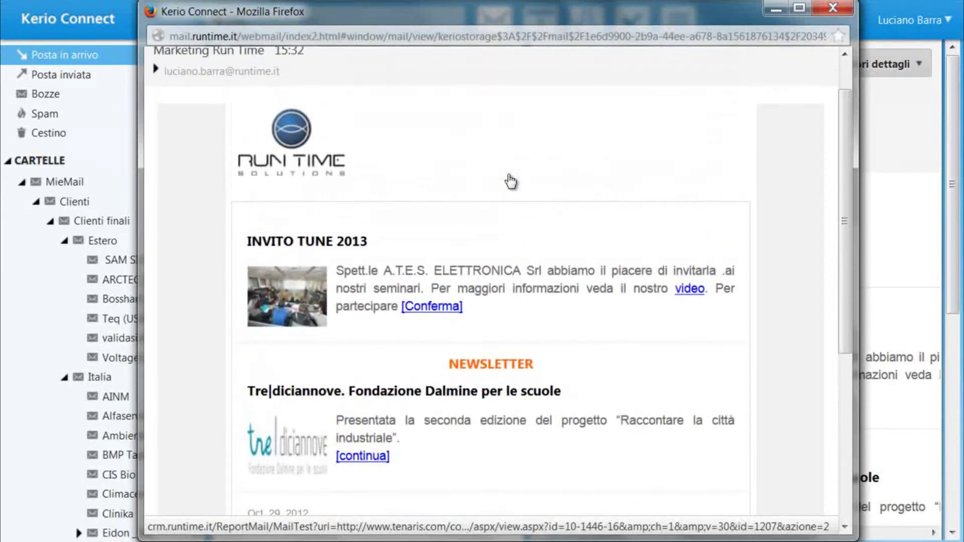
scroll(510, 180, "up", 1)
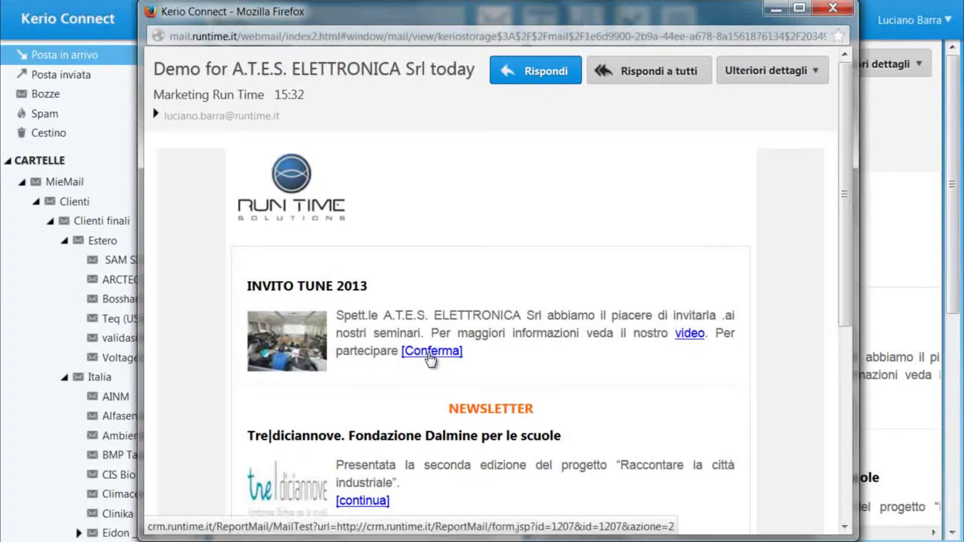
- Follow the invitation's Conferma link and submit the participation answer "Accetto"
left_click(430, 354)
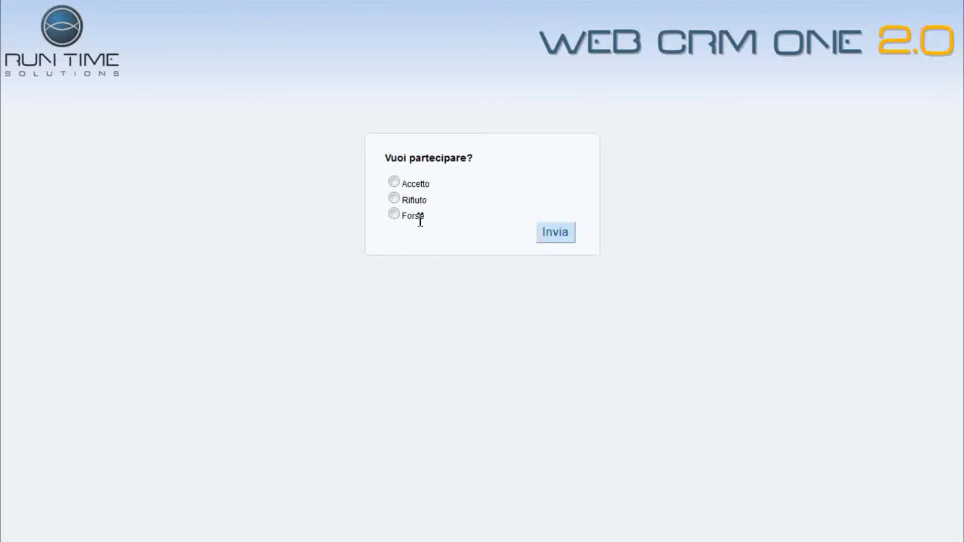
left_click(395, 182)
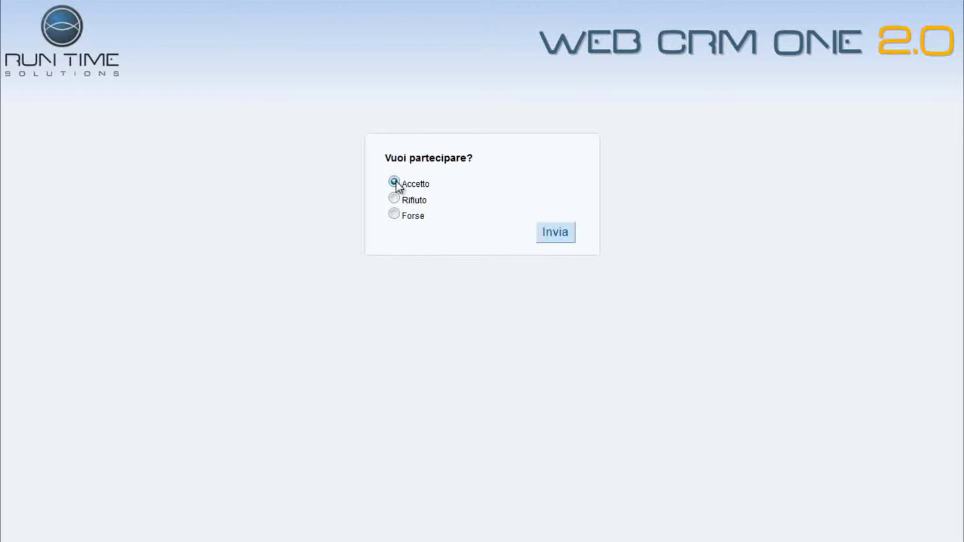
left_click(555, 233)
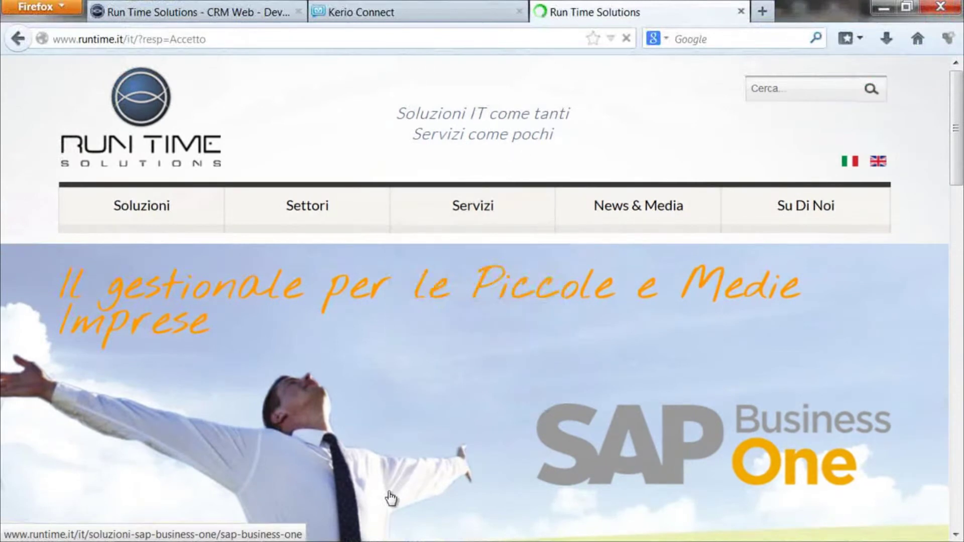
- Return to the Kerio Connect inbox, reopen the Marketing Run Time message and follow its video link
left_click(380, 12)
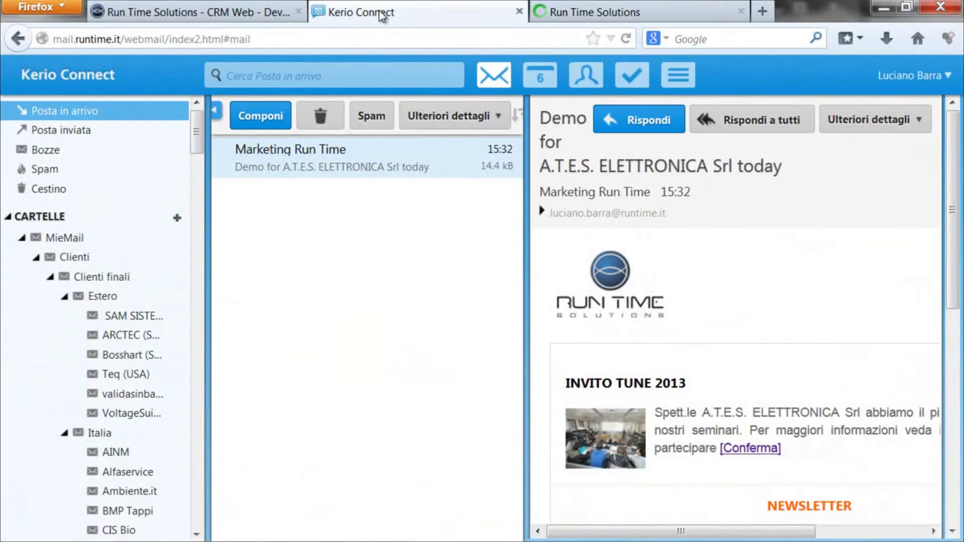
double_click(365, 154)
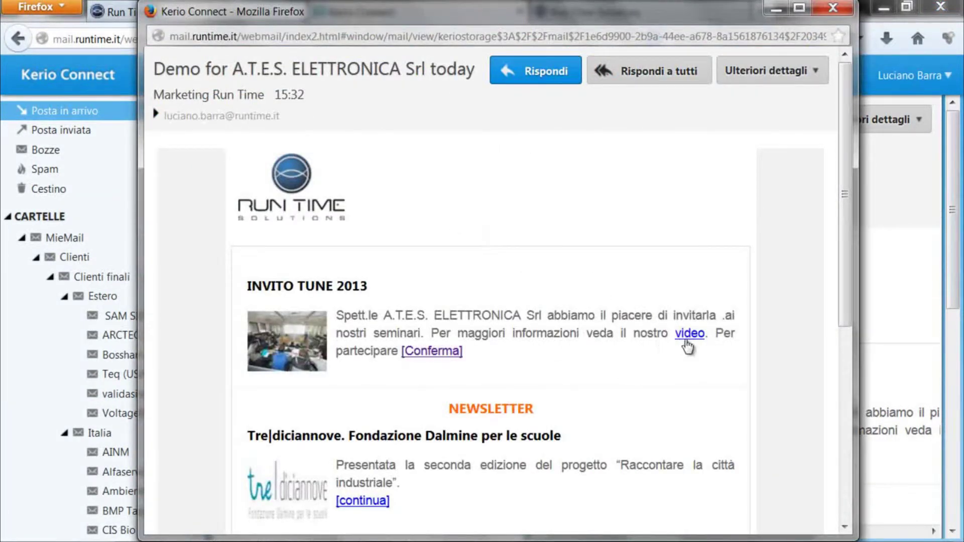
left_click(687, 341)
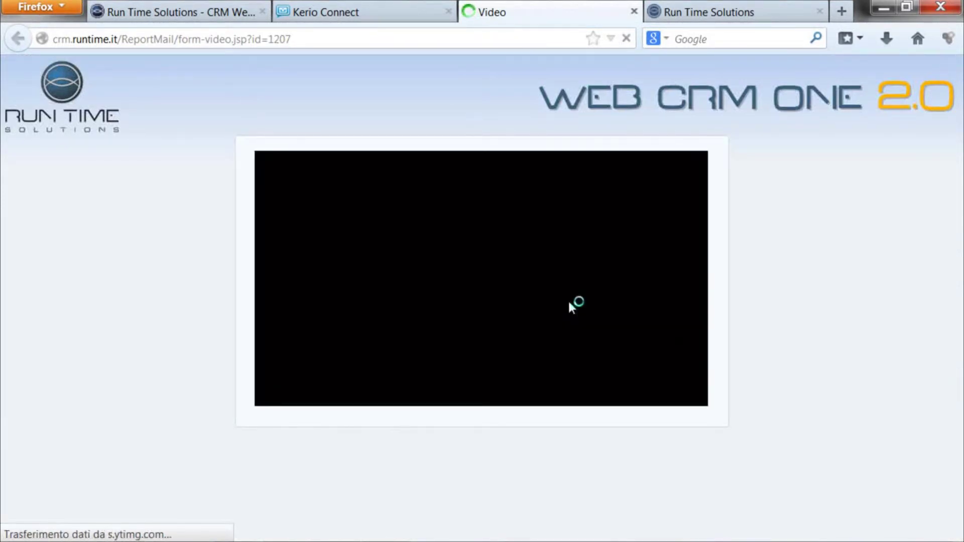
- Switch to the CRM's Customers list and apply the filter "5 - eMails sent to customers"
key("alt+Tab")
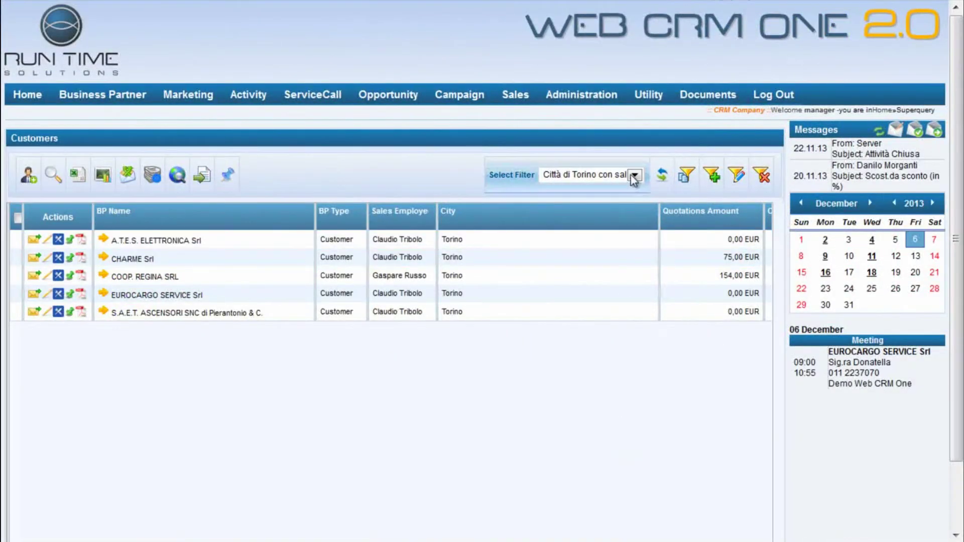
left_click(634, 176)
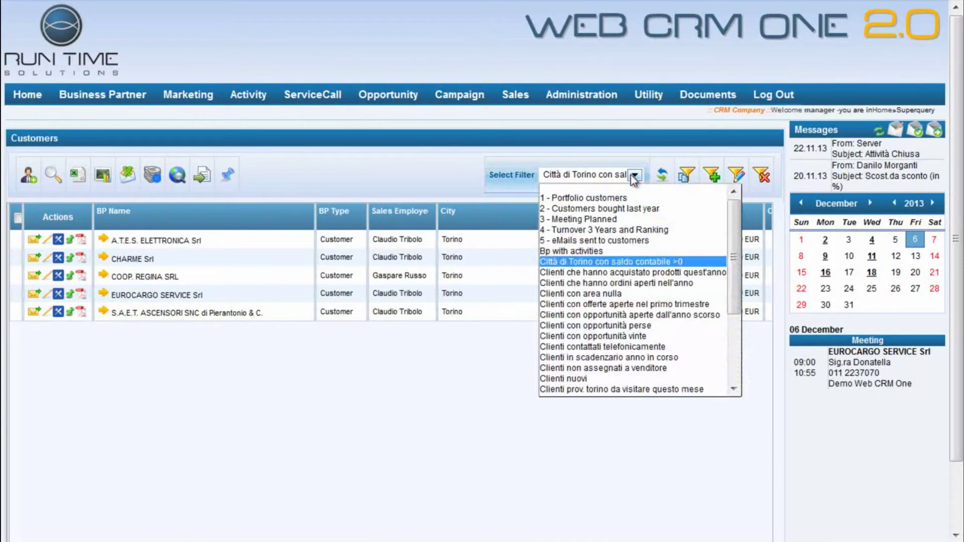
left_click(634, 244)
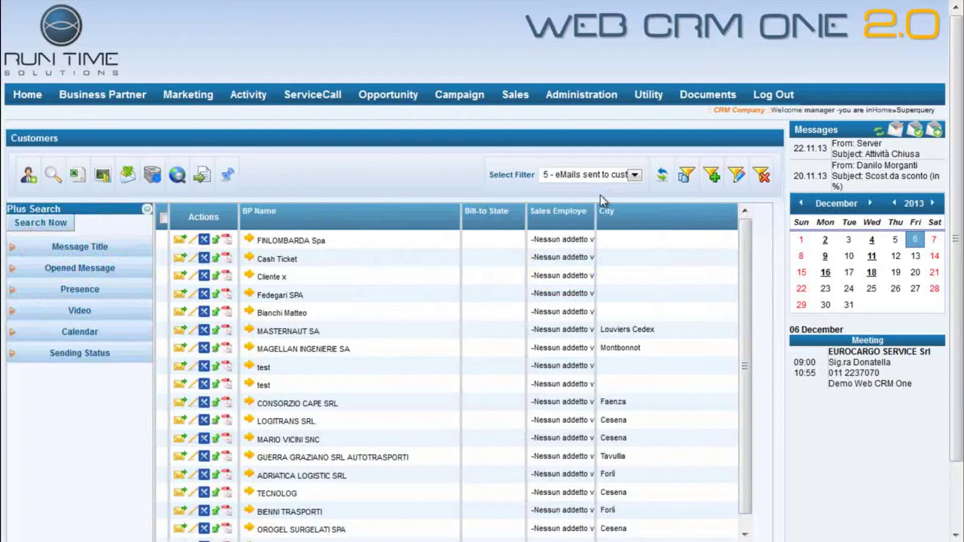
- Restrict the customers to those sent the message titled "Demo for you today", run the search, and collapse the Message Title criteria
left_click(11, 250)
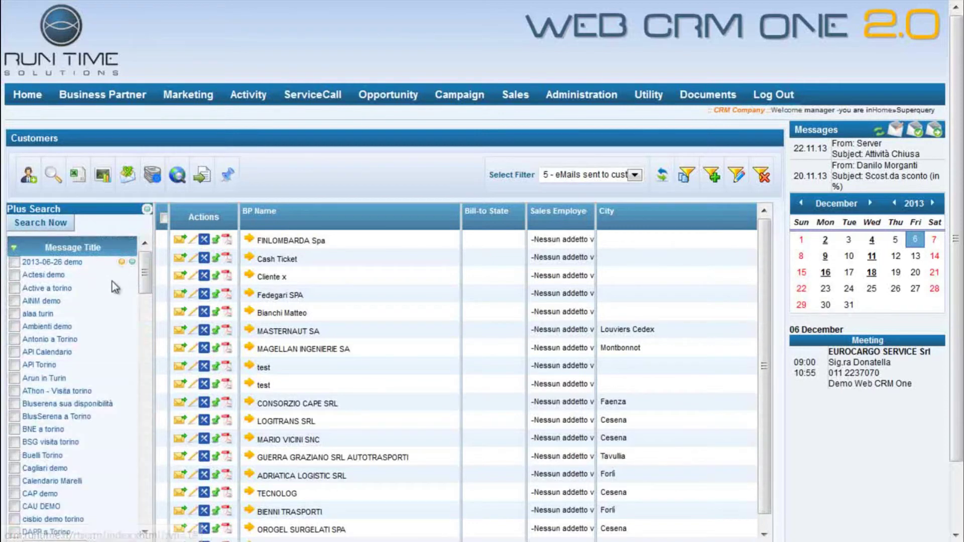
scroll(92, 301, "down", 3)
scroll(92, 301, "down", 3)
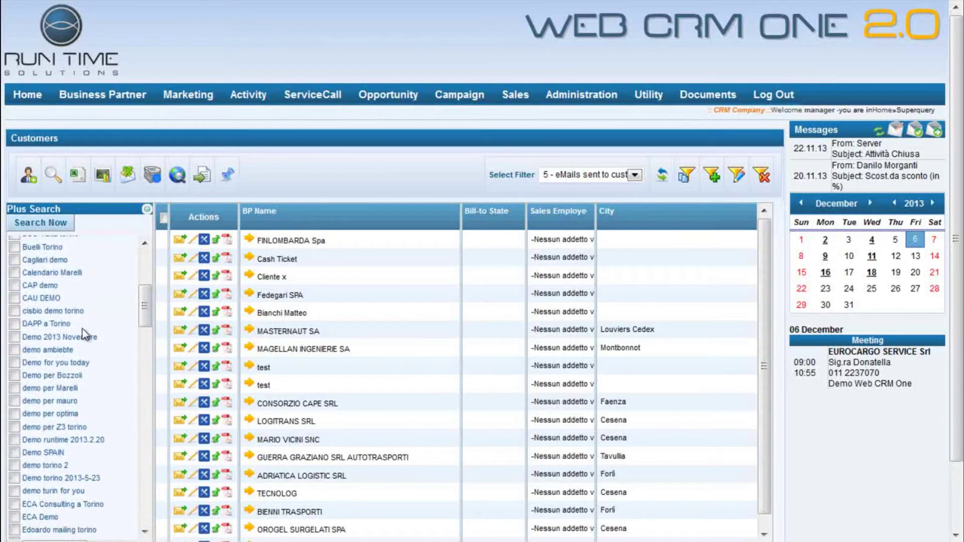
left_click(15, 364)
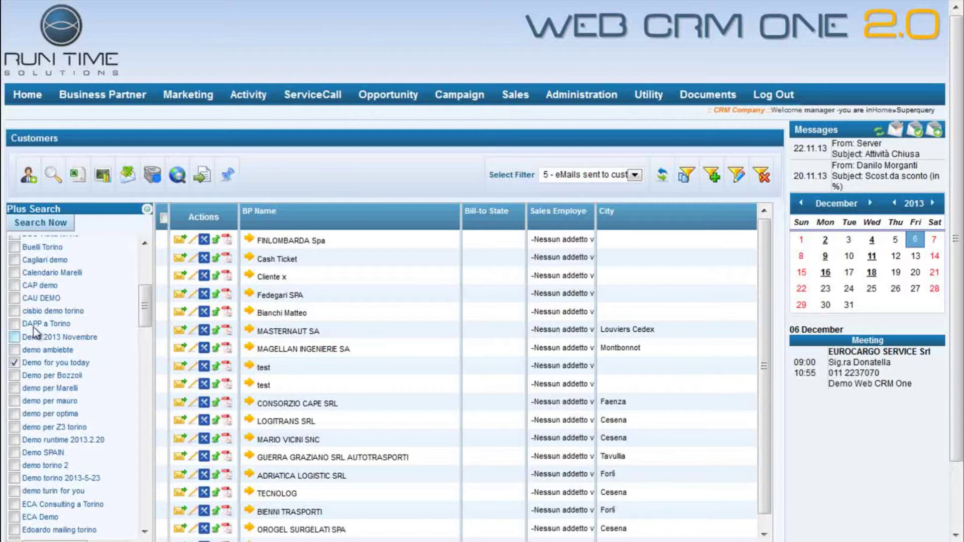
left_click(60, 226)
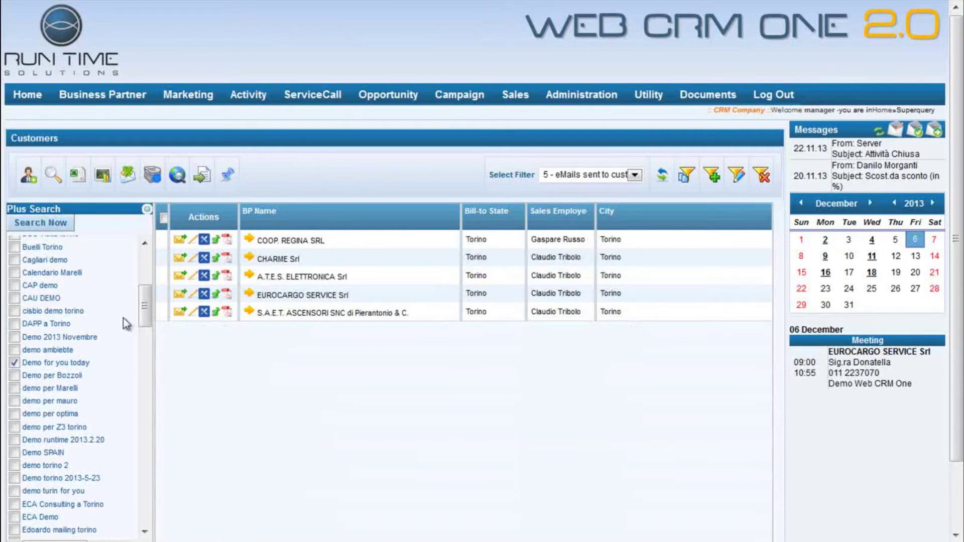
left_click_drag(144, 308, 149, 265)
left_click(14, 247)
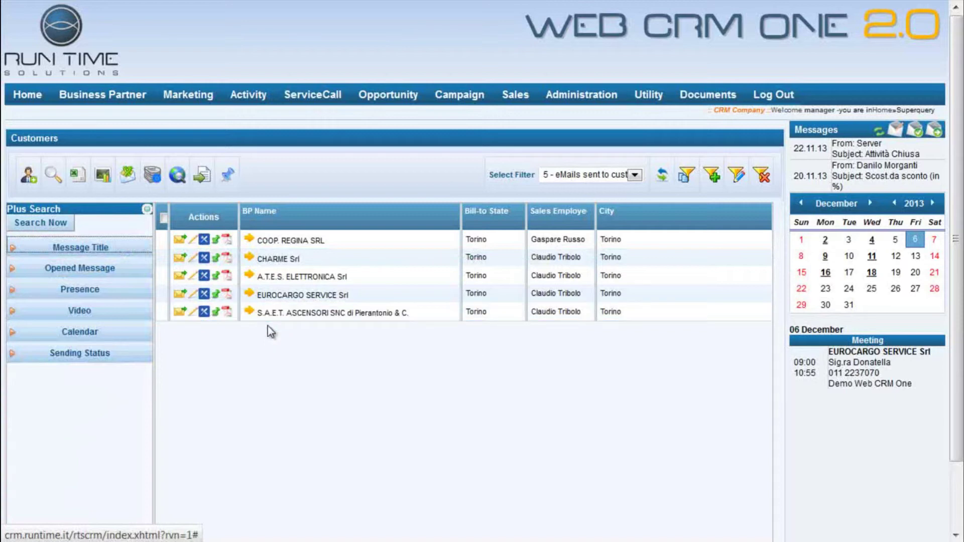
- Search for customers with Opened Message set to Yes, clear that criterion, and rerun the search
left_click(14, 270)
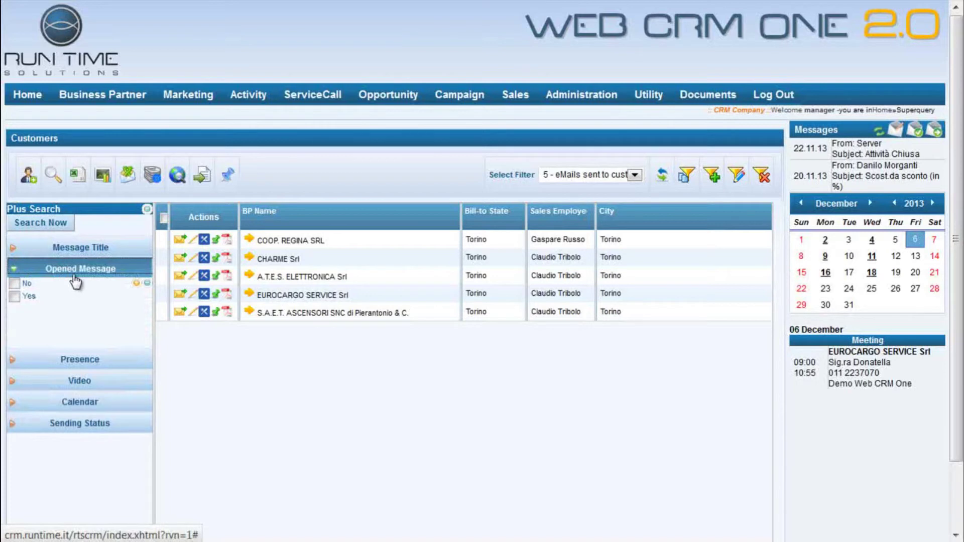
left_click(14, 297)
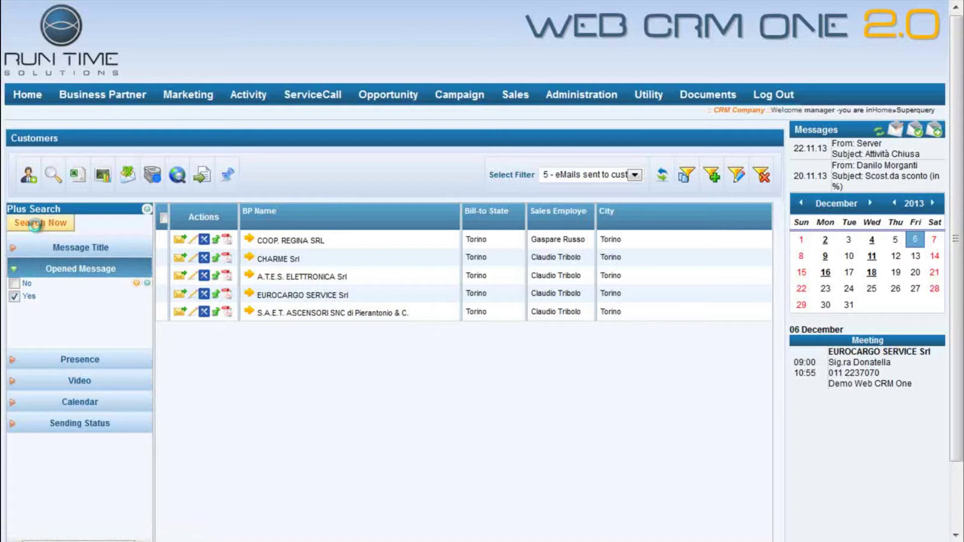
left_click(35, 224)
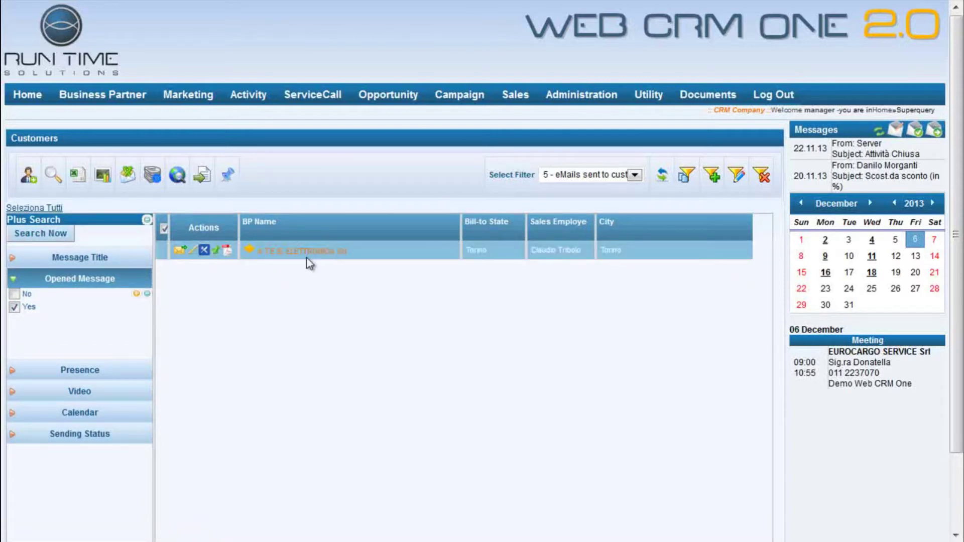
left_click(14, 306)
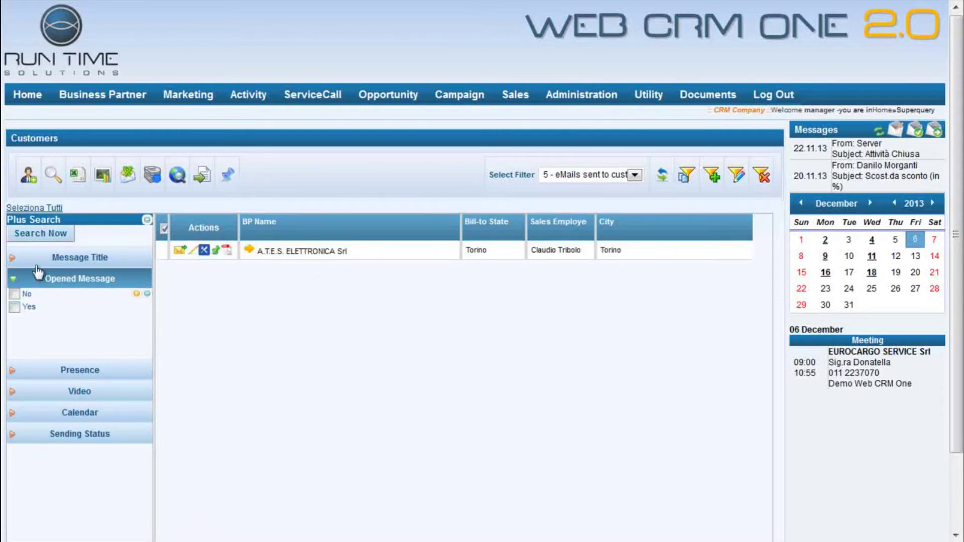
left_click(48, 242)
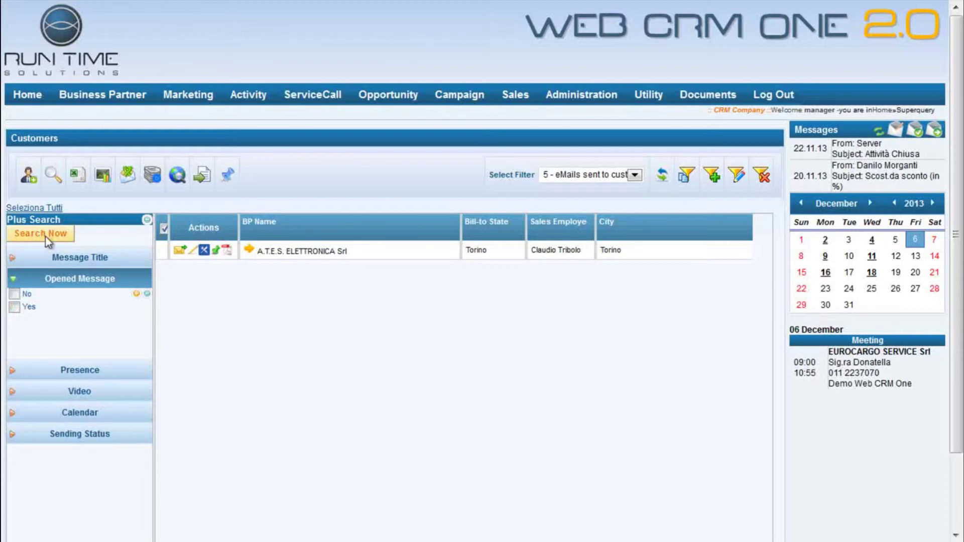
left_click(16, 275)
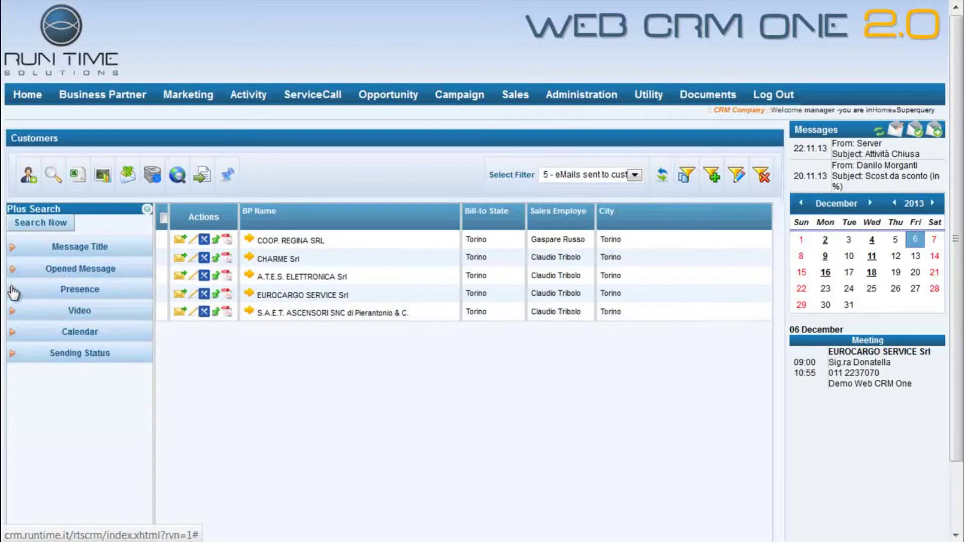
- Search for customers whose Presence answer is "Accetto" and collapse the Presence criteria
left_click(16, 290)
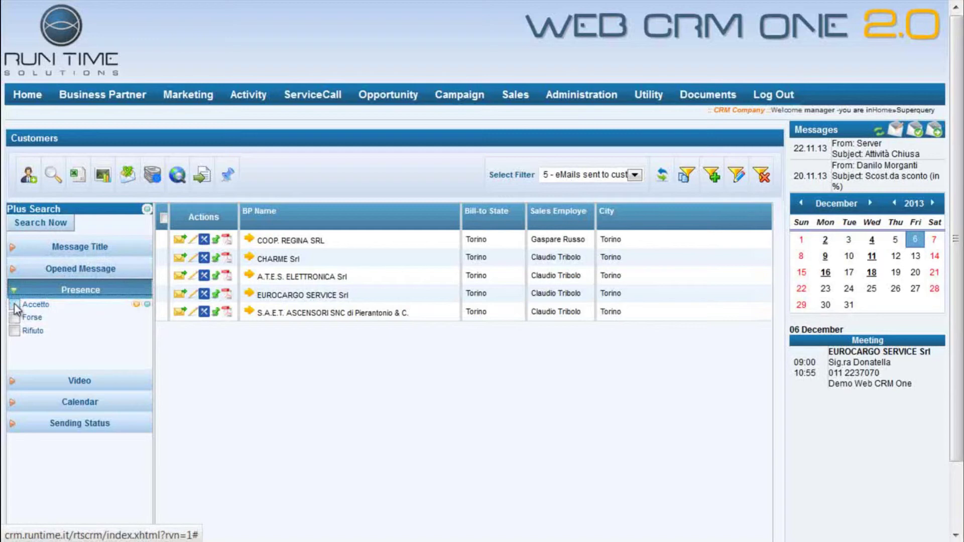
left_click(14, 305)
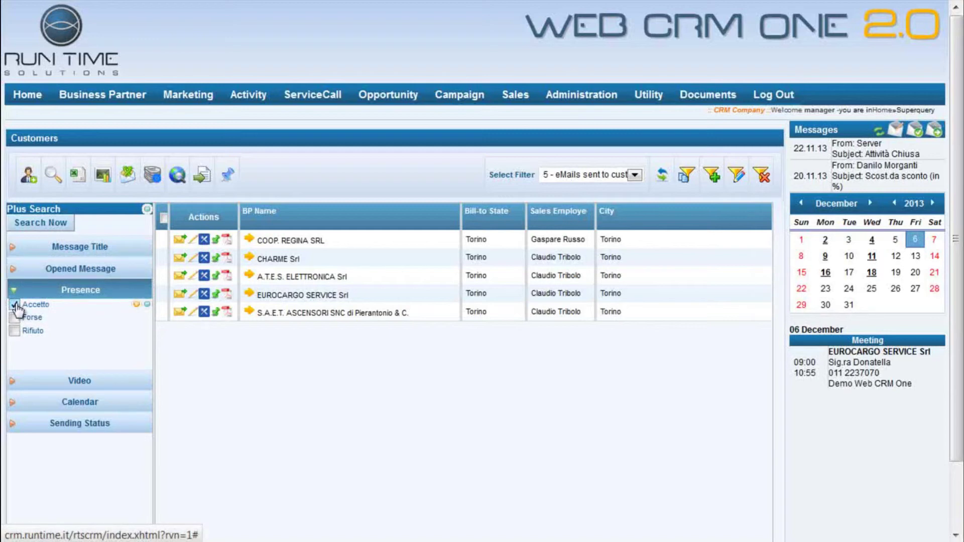
left_click(41, 224)
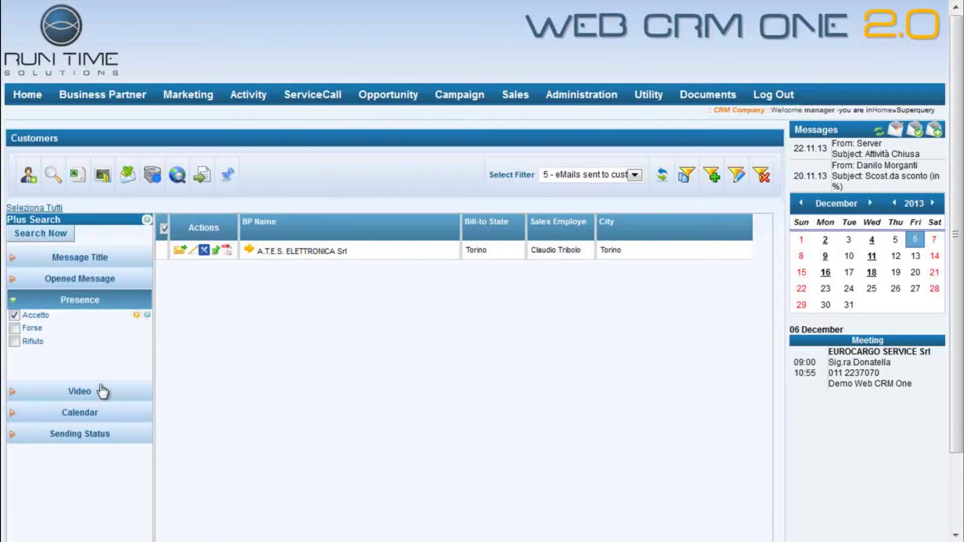
left_click(14, 304)
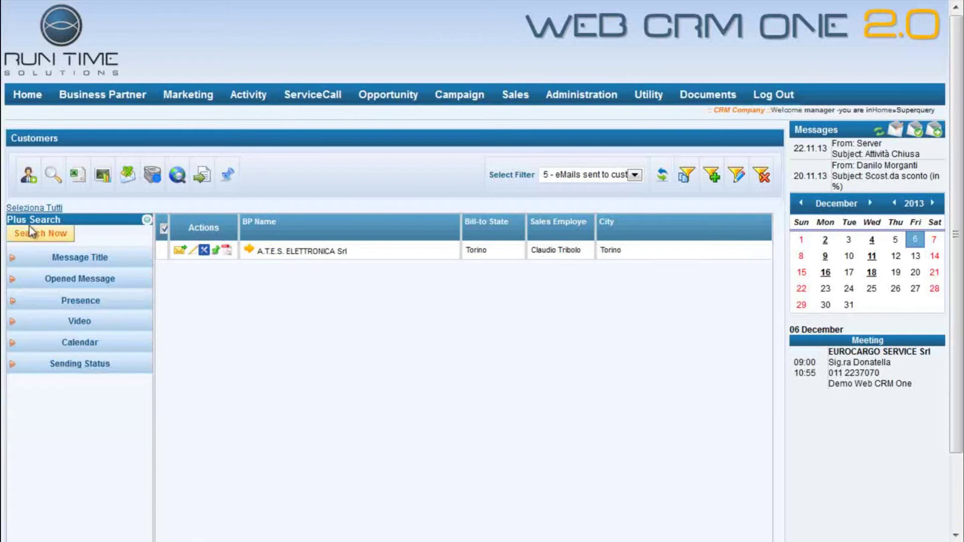
- Select the listed customer A.T.E.S. ELETTRONICA Srl, show the messaging options, and set the message type to Linkedin
left_click(165, 229)
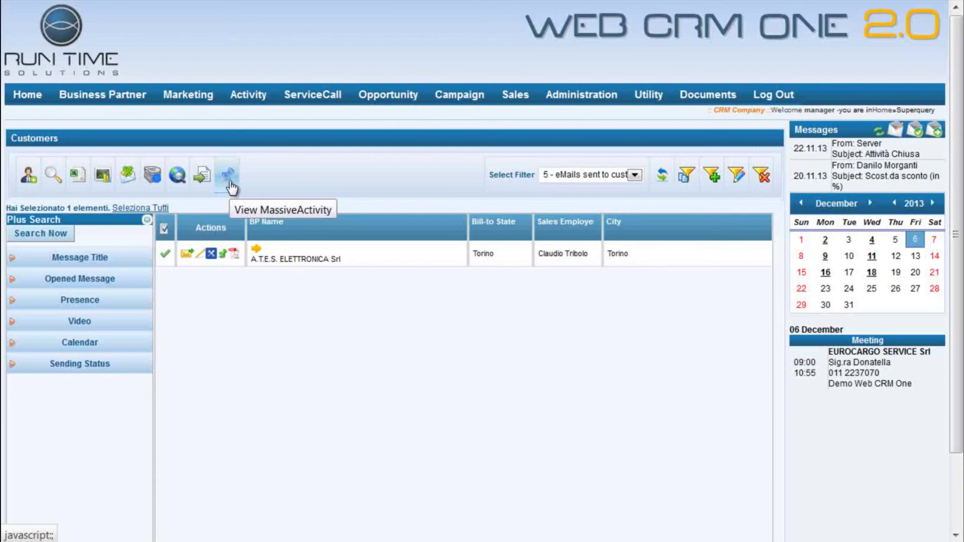
left_click(129, 183)
left_click(129, 210)
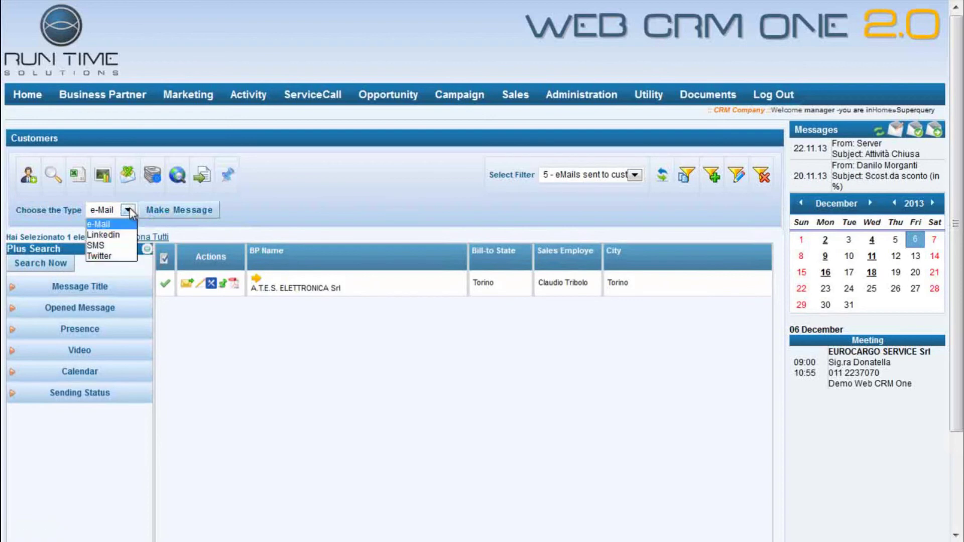
left_click(122, 235)
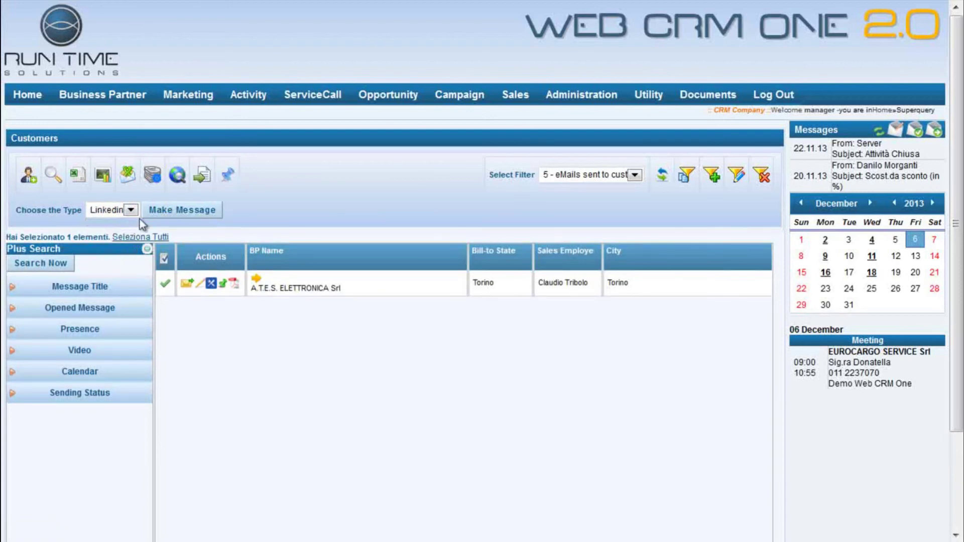